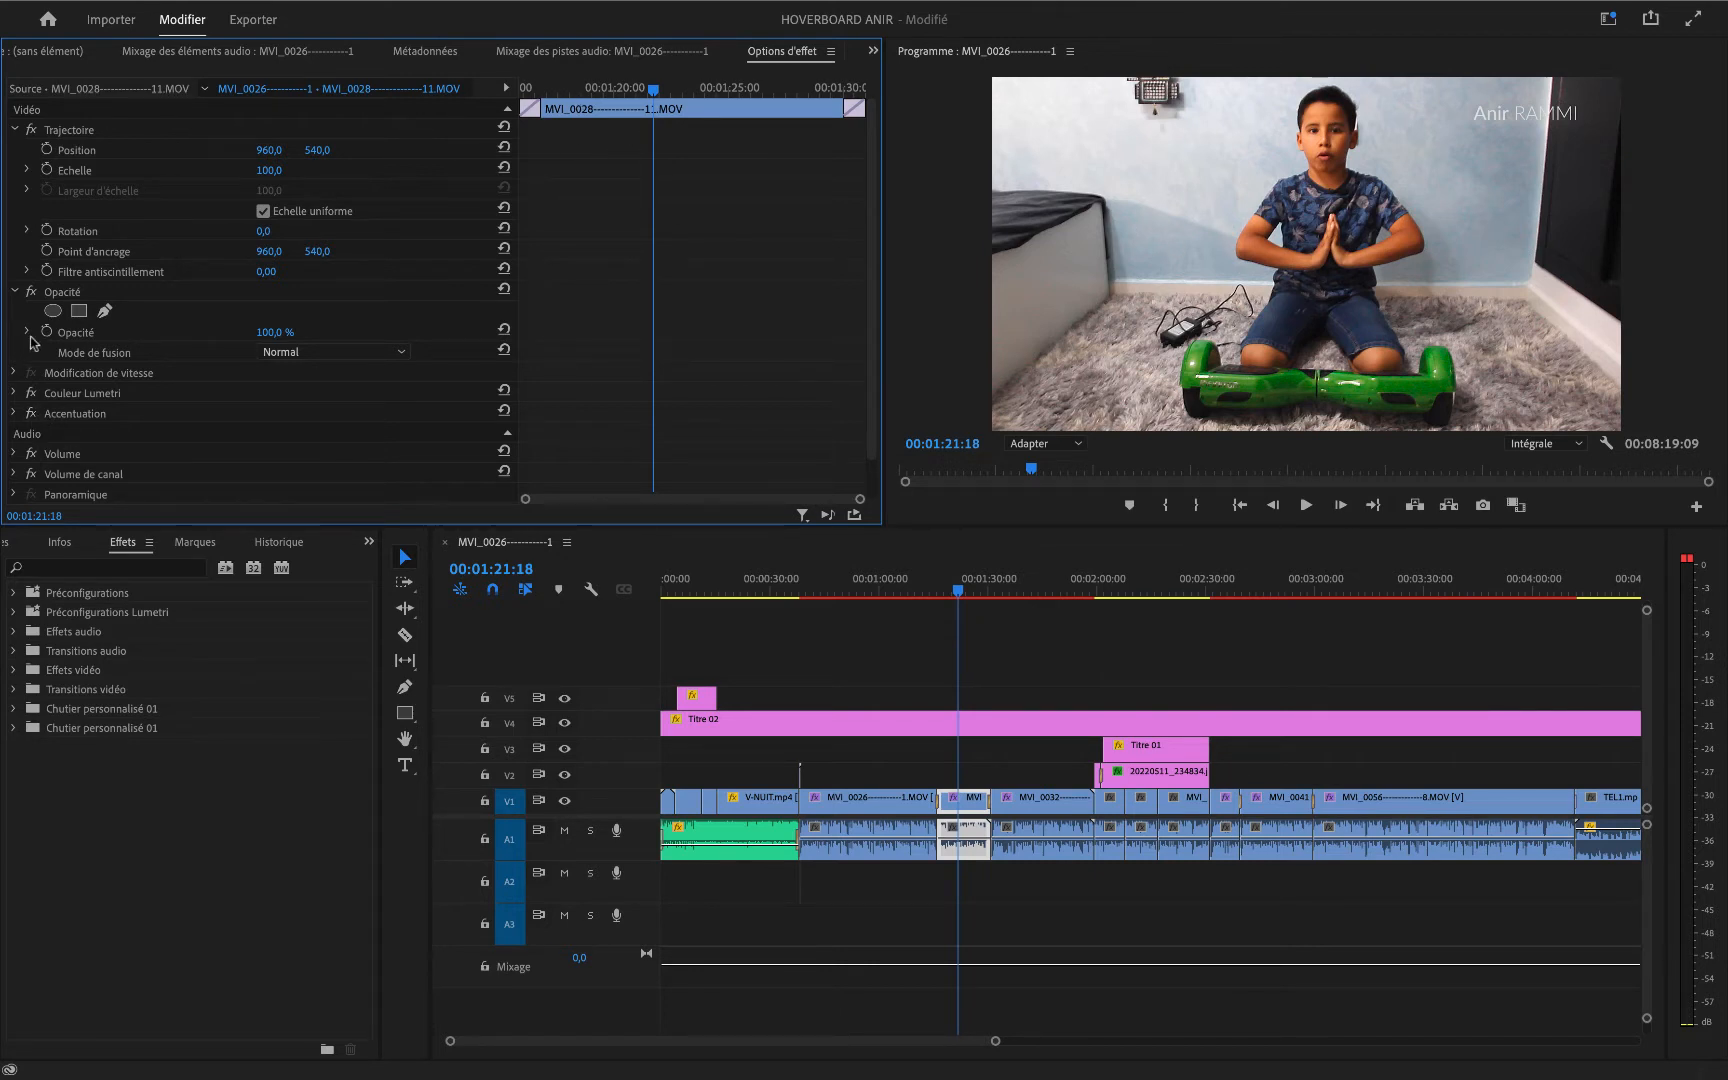
# - Compare the selected clip's picture with the Accentuation and Couleur Lumetri effects disabled and enabled, leaving both effects enabled
pyautogui.click(31, 414)
pyautogui.click(31, 414)
pyautogui.click(31, 414)
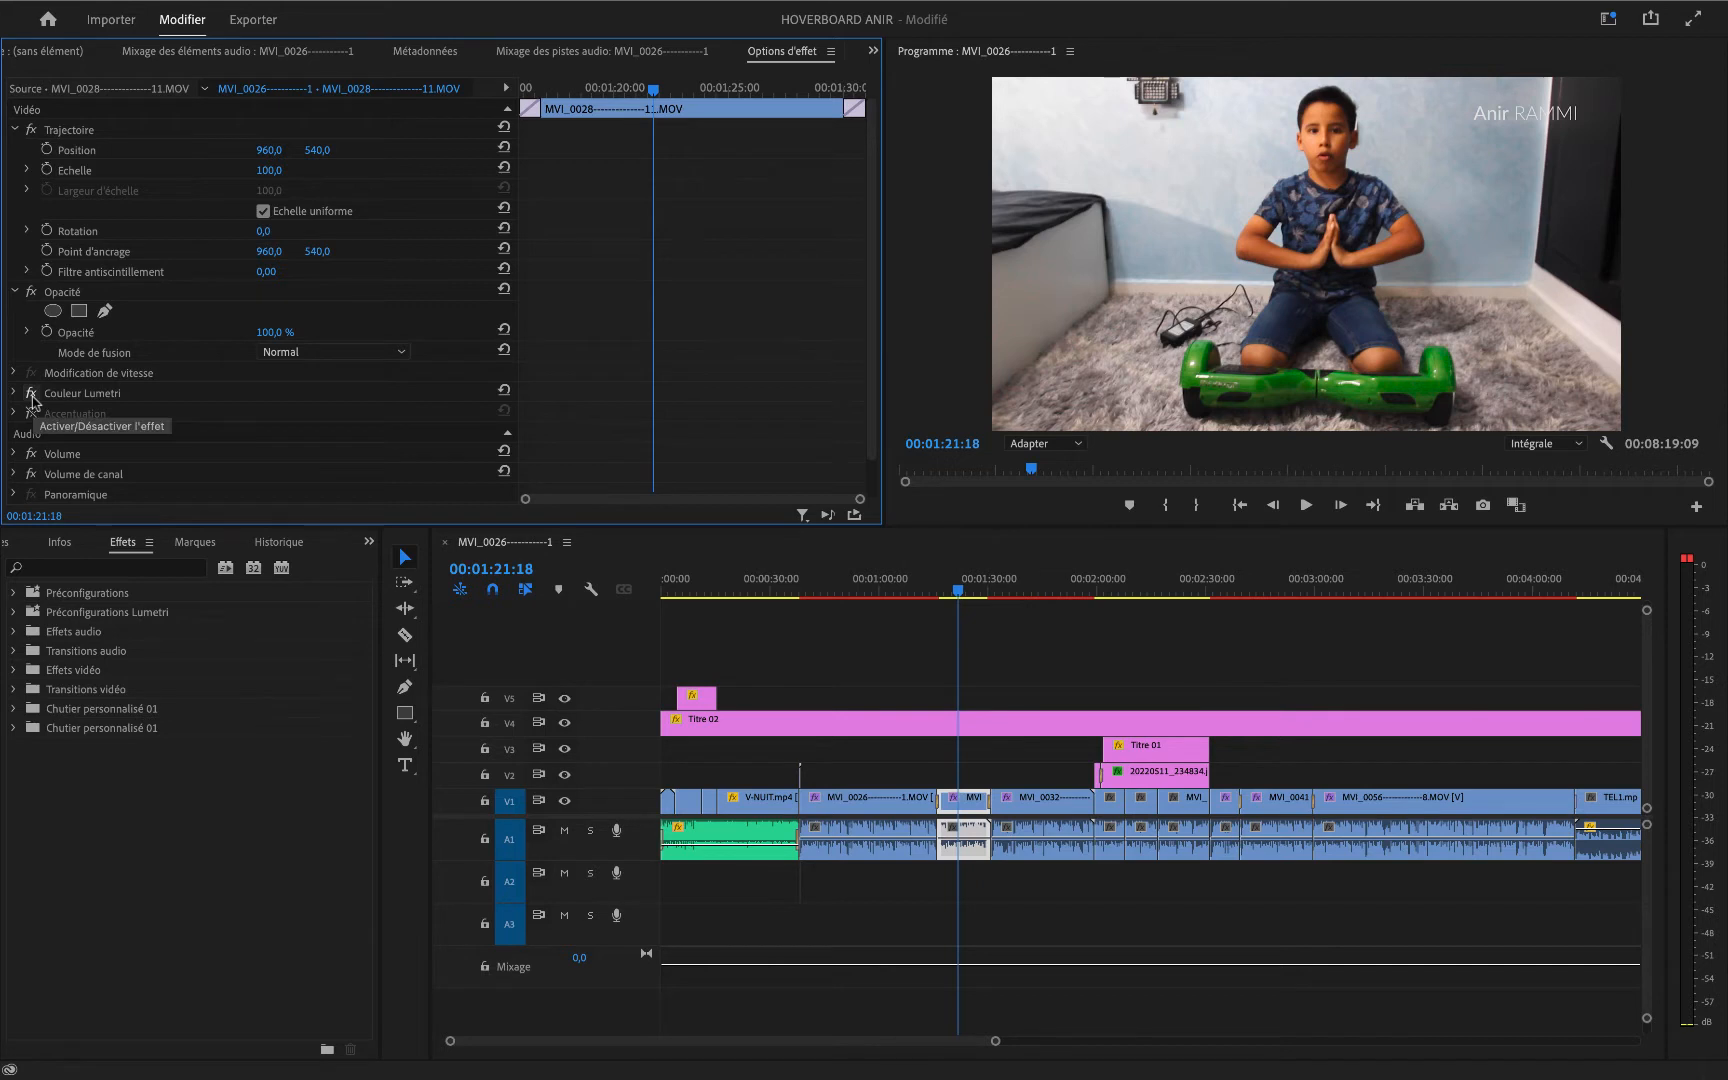
pyautogui.click(31, 394)
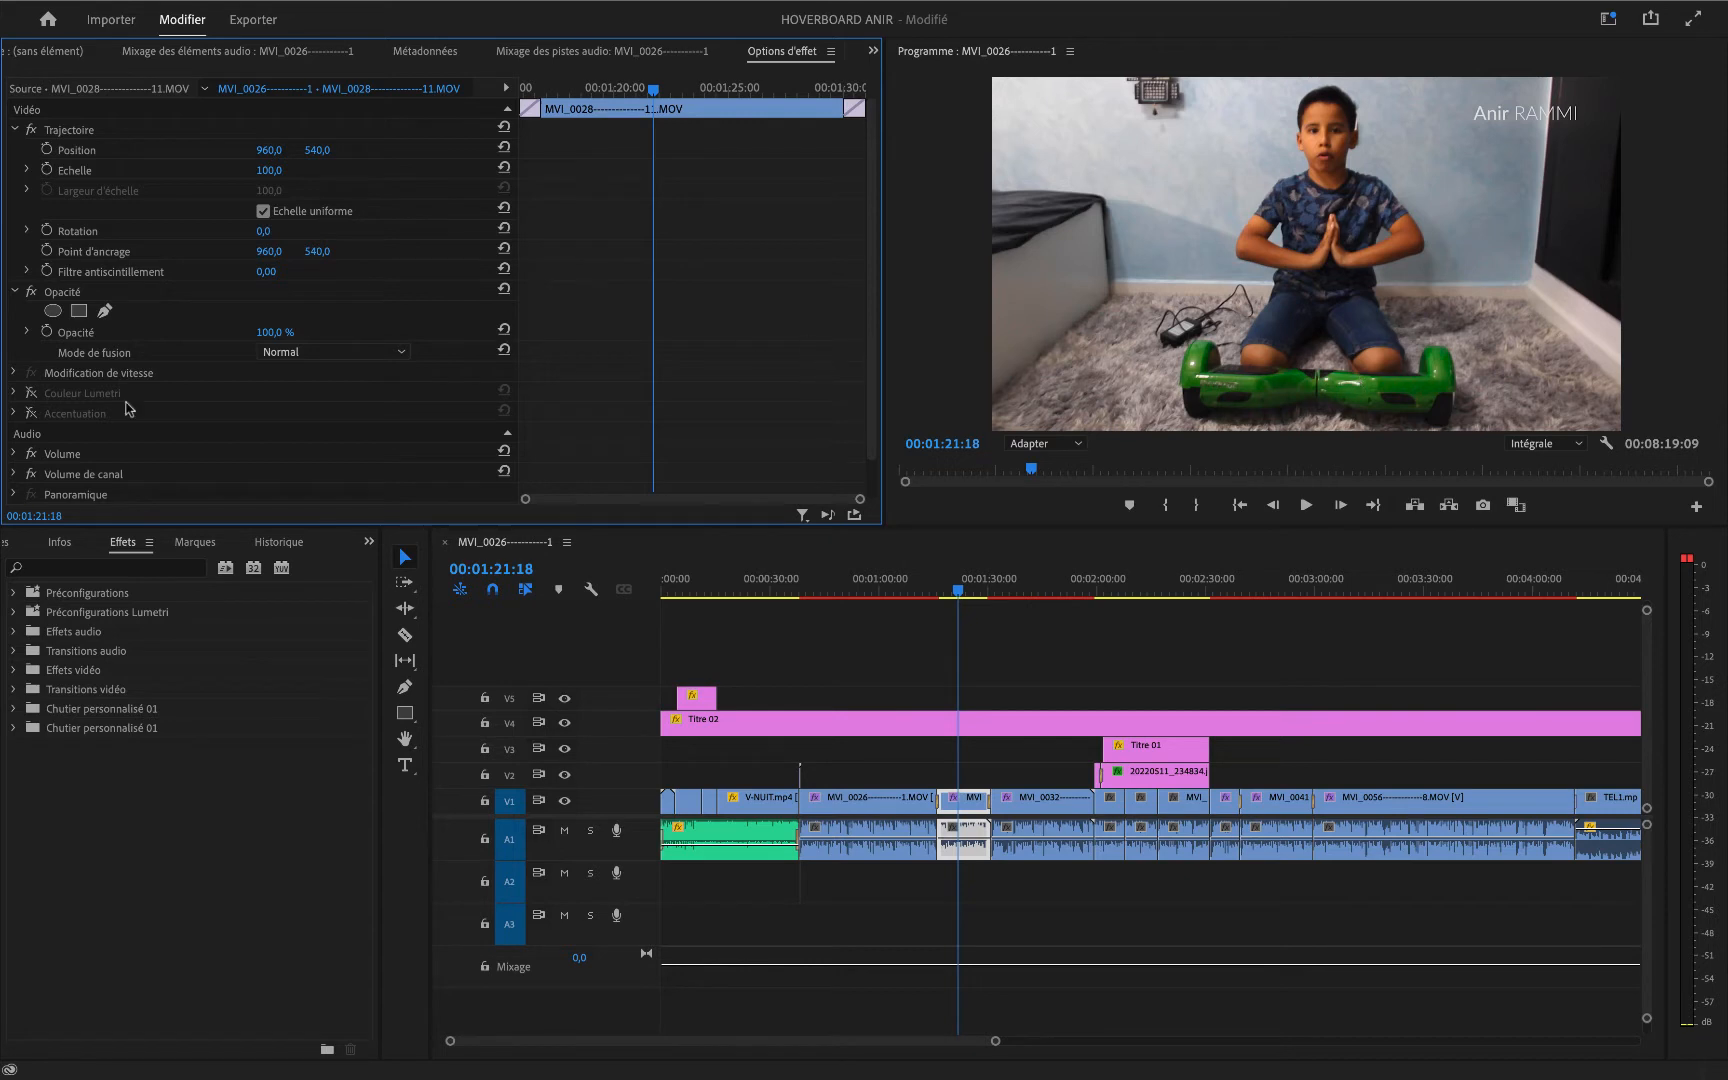
pyautogui.click(29, 394)
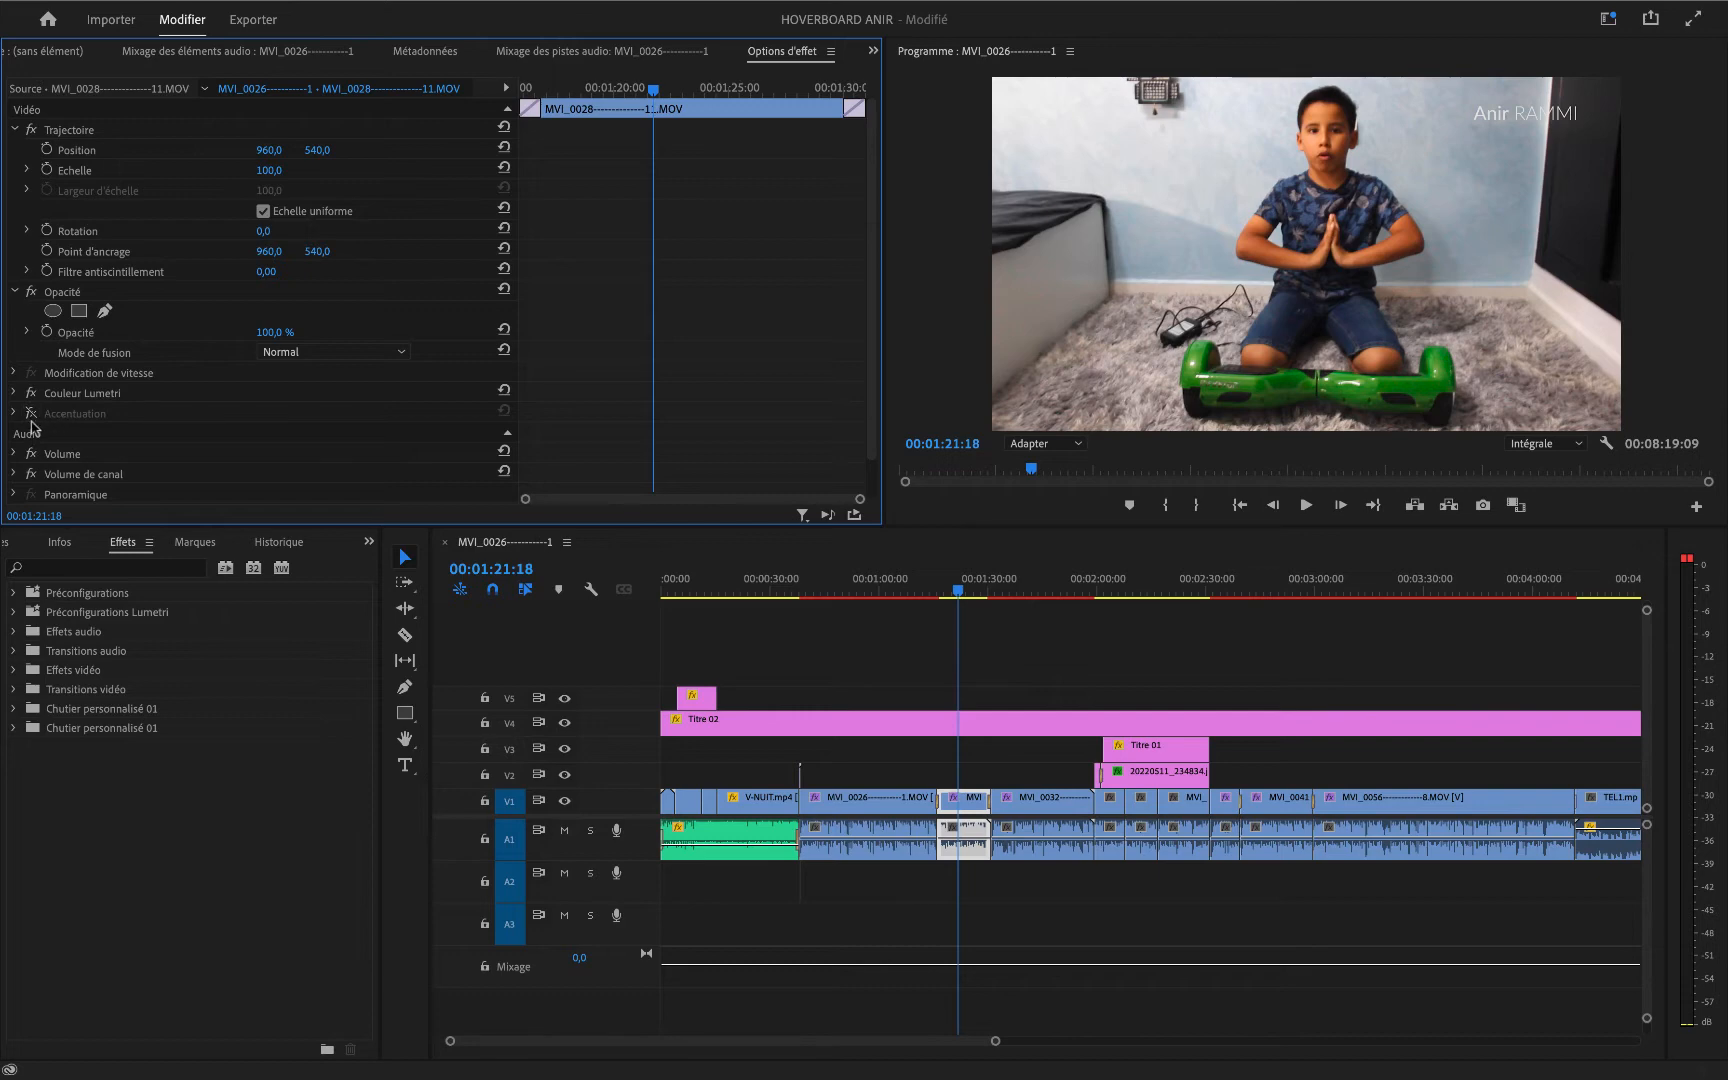
pyautogui.click(31, 414)
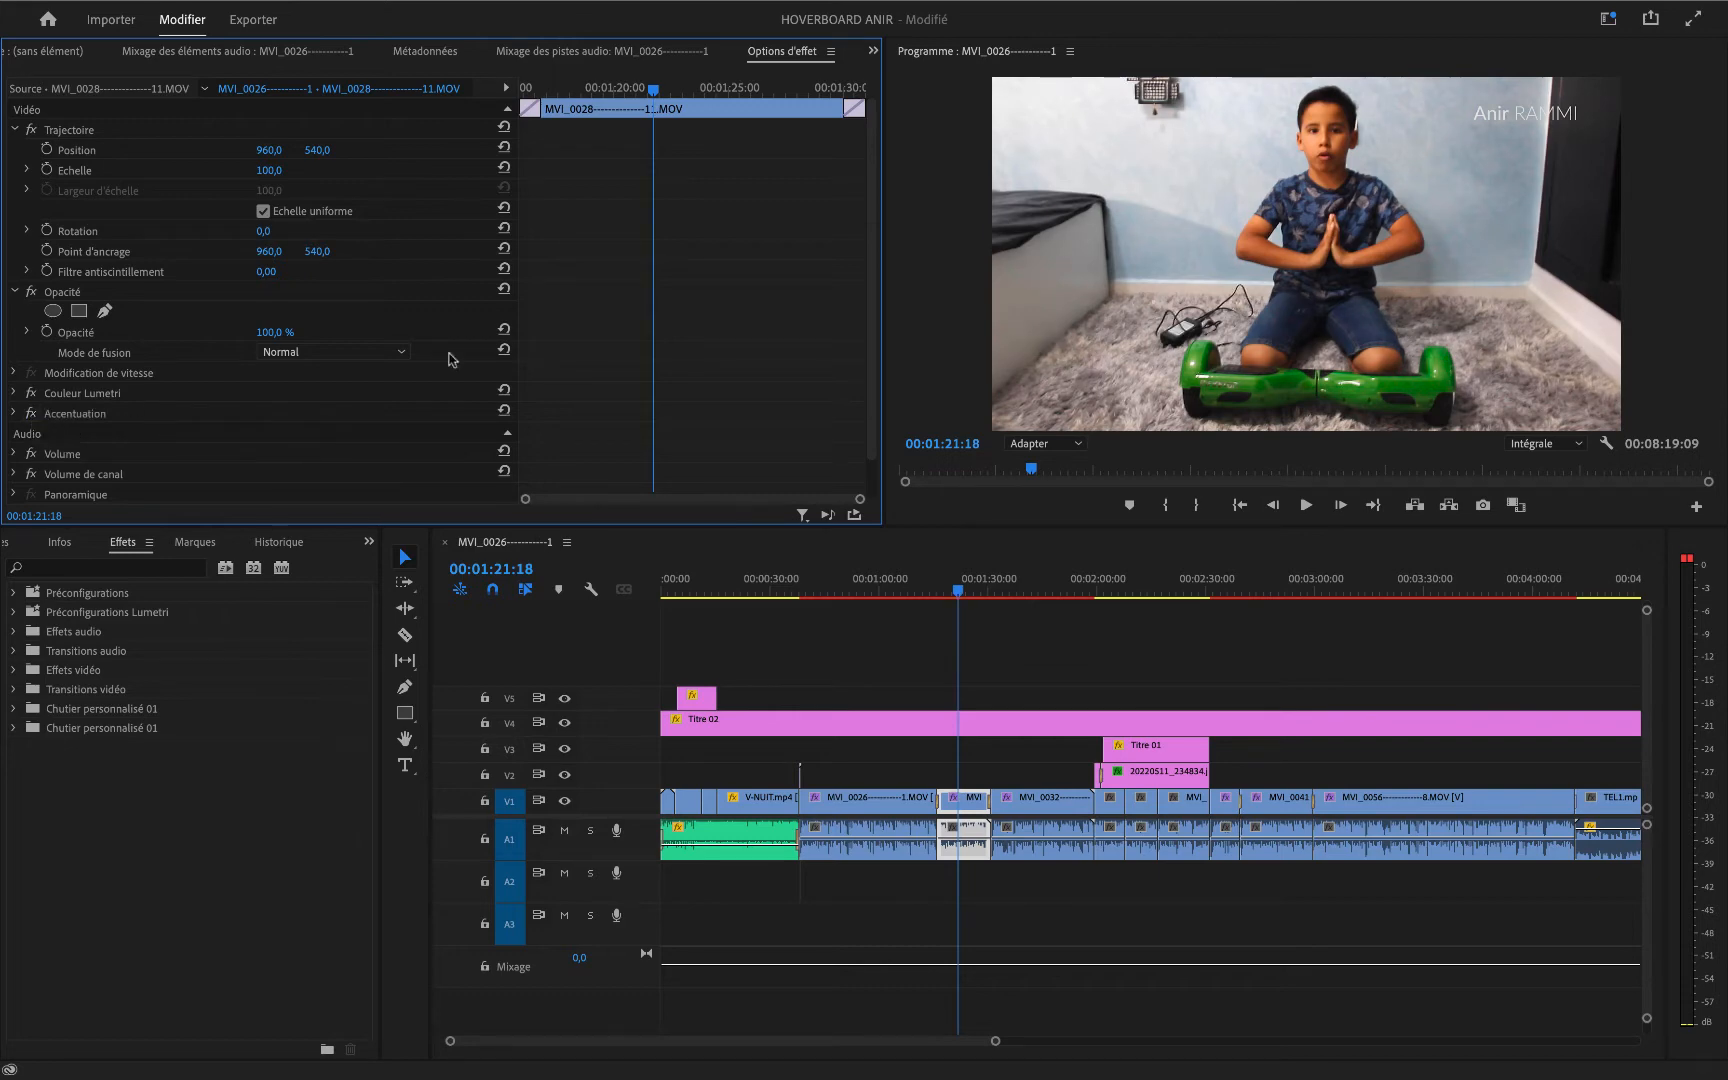
# - Compare the frame in the maximized program monitor with Accentuation enabled and disabled, restoring the layout and the effect
pyautogui.click(1336, 323)
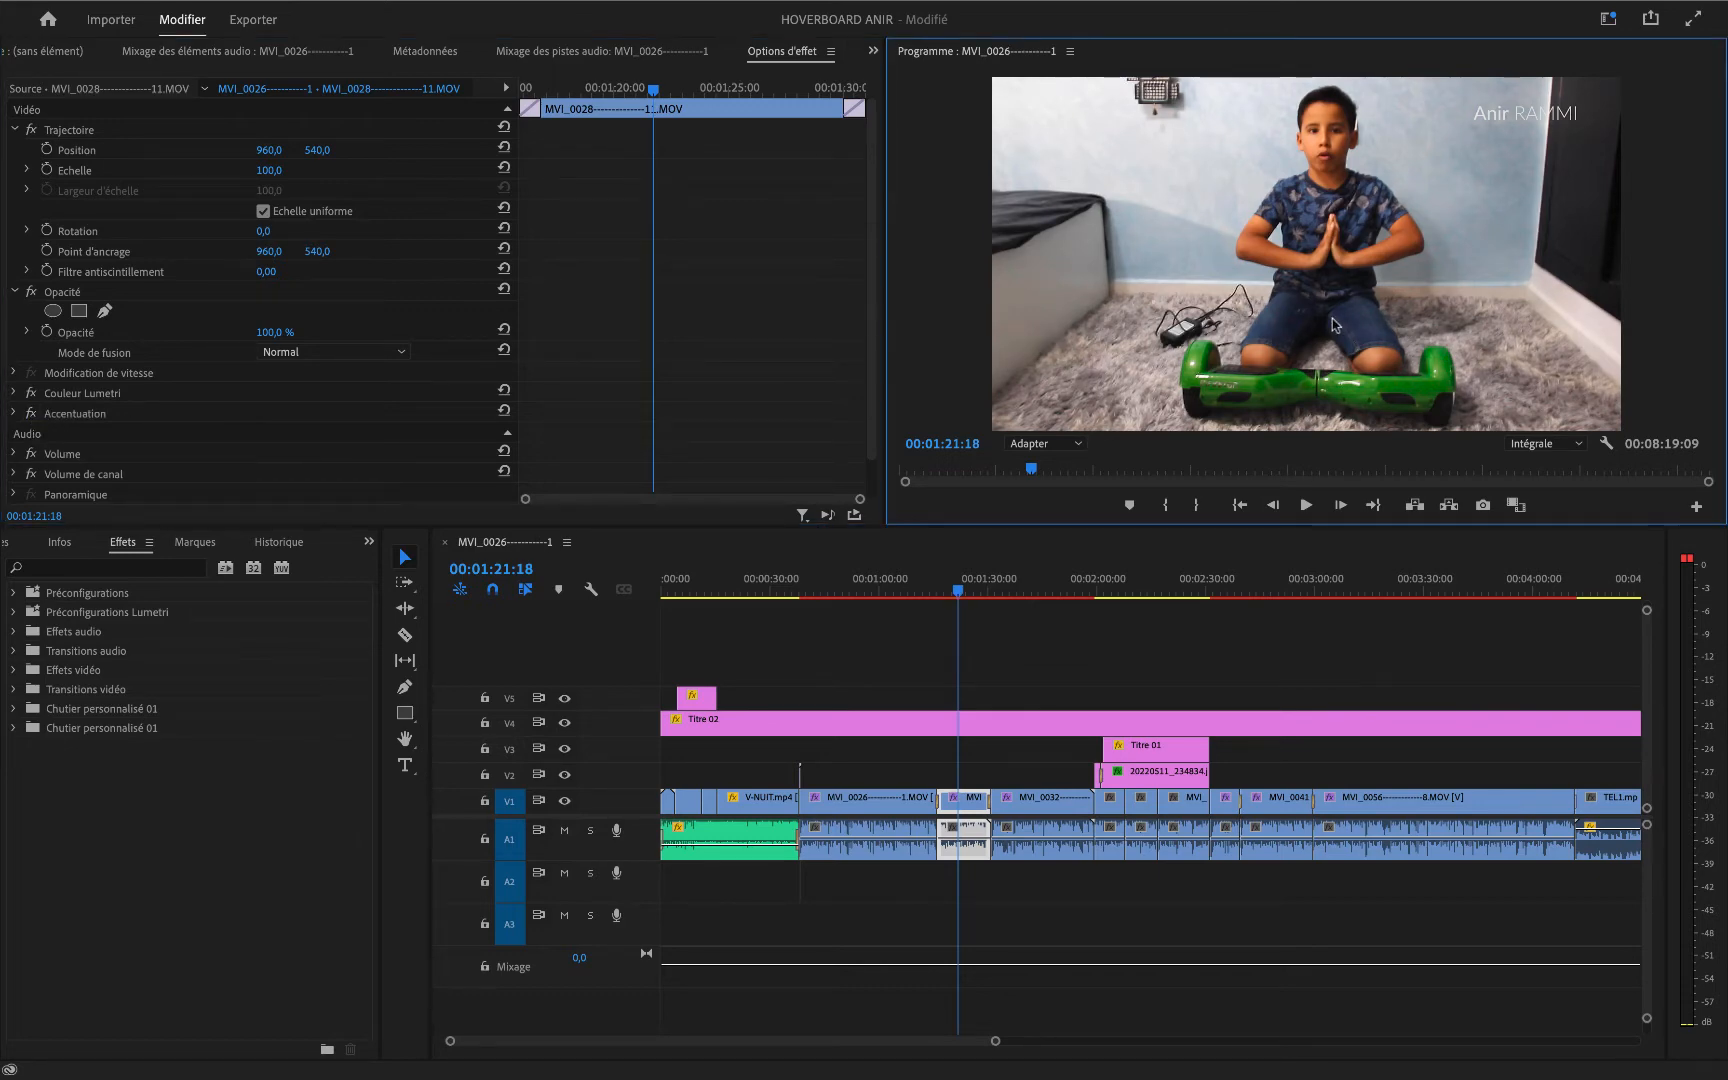
pyautogui.press('`')
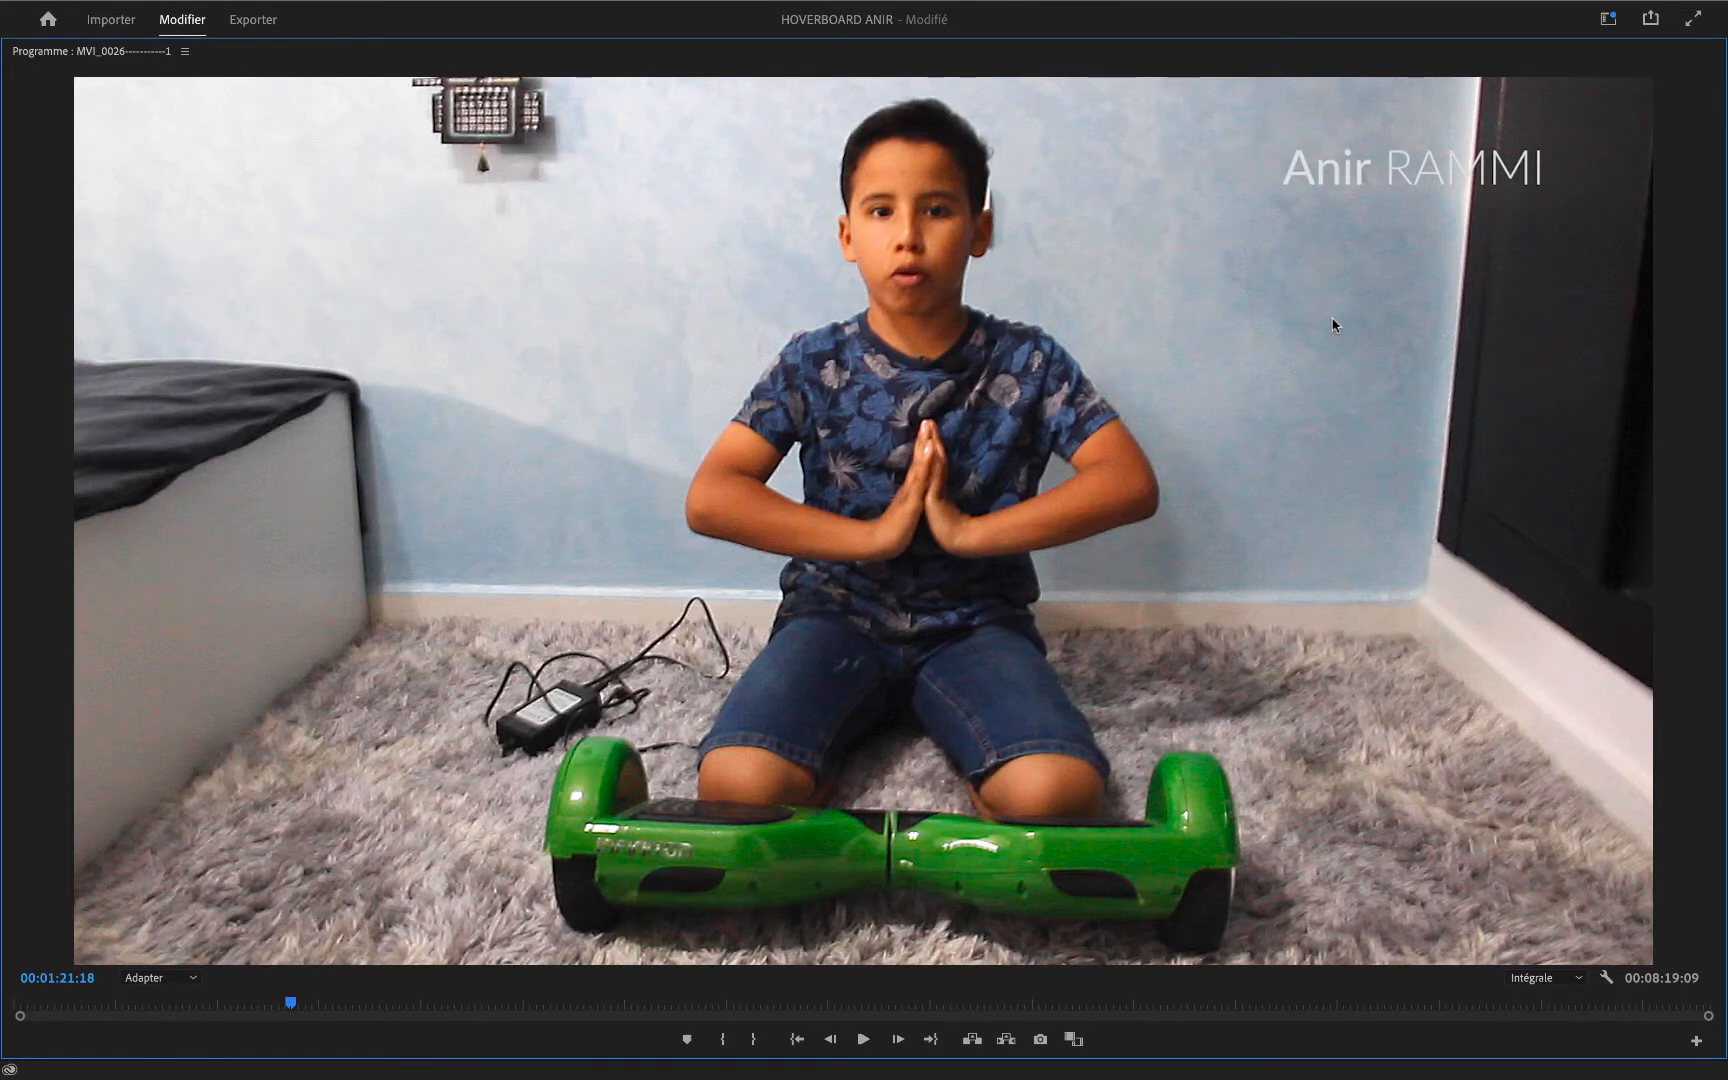
pyautogui.press('`')
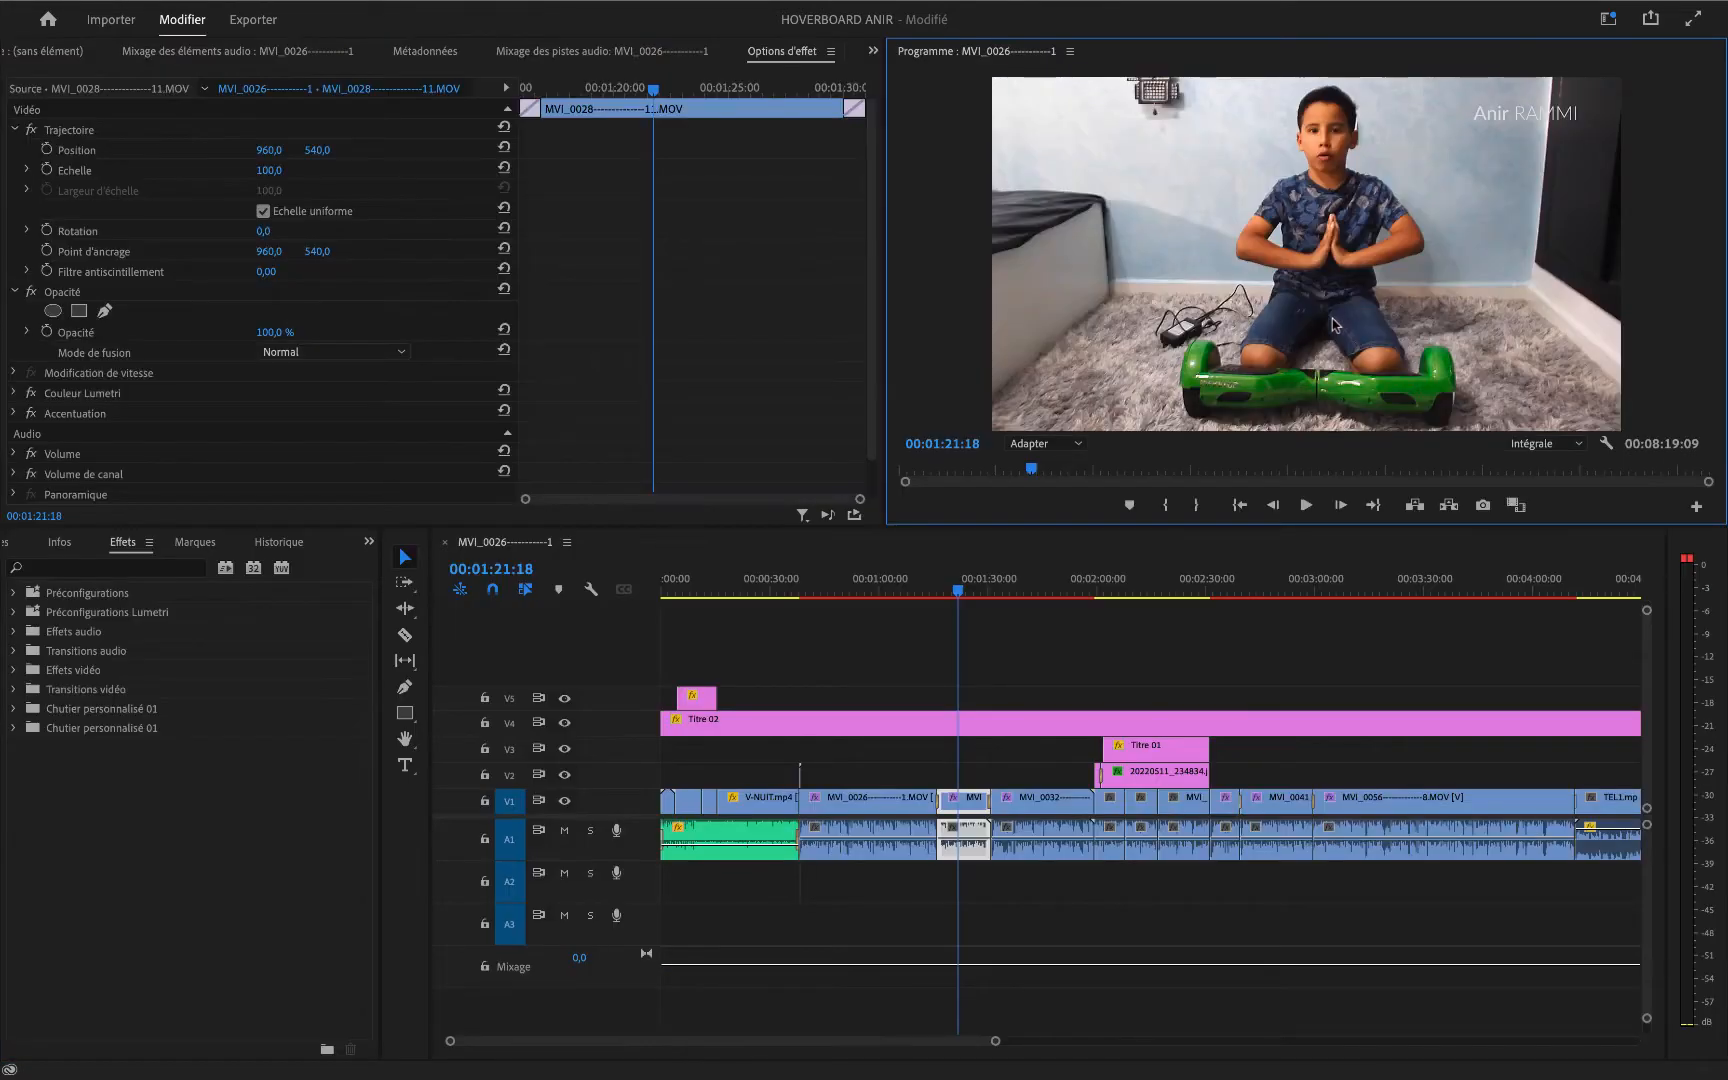
pyautogui.click(30, 414)
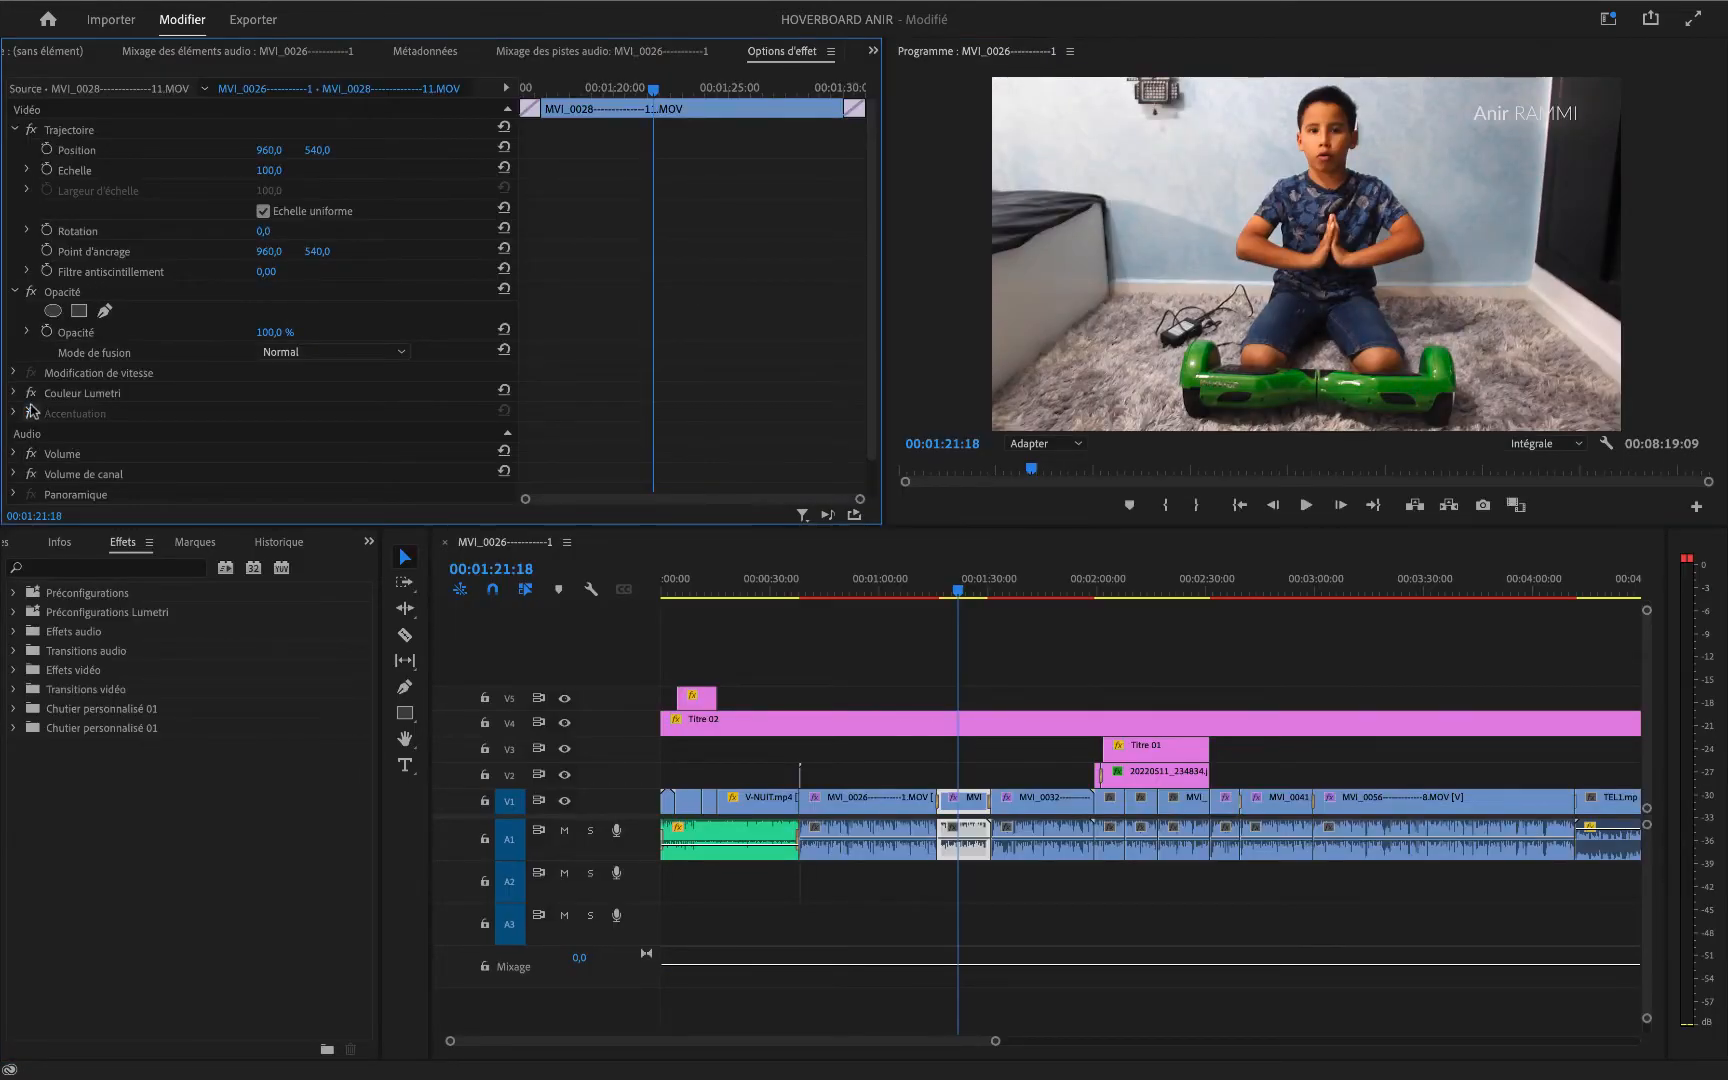
pyautogui.click(1245, 346)
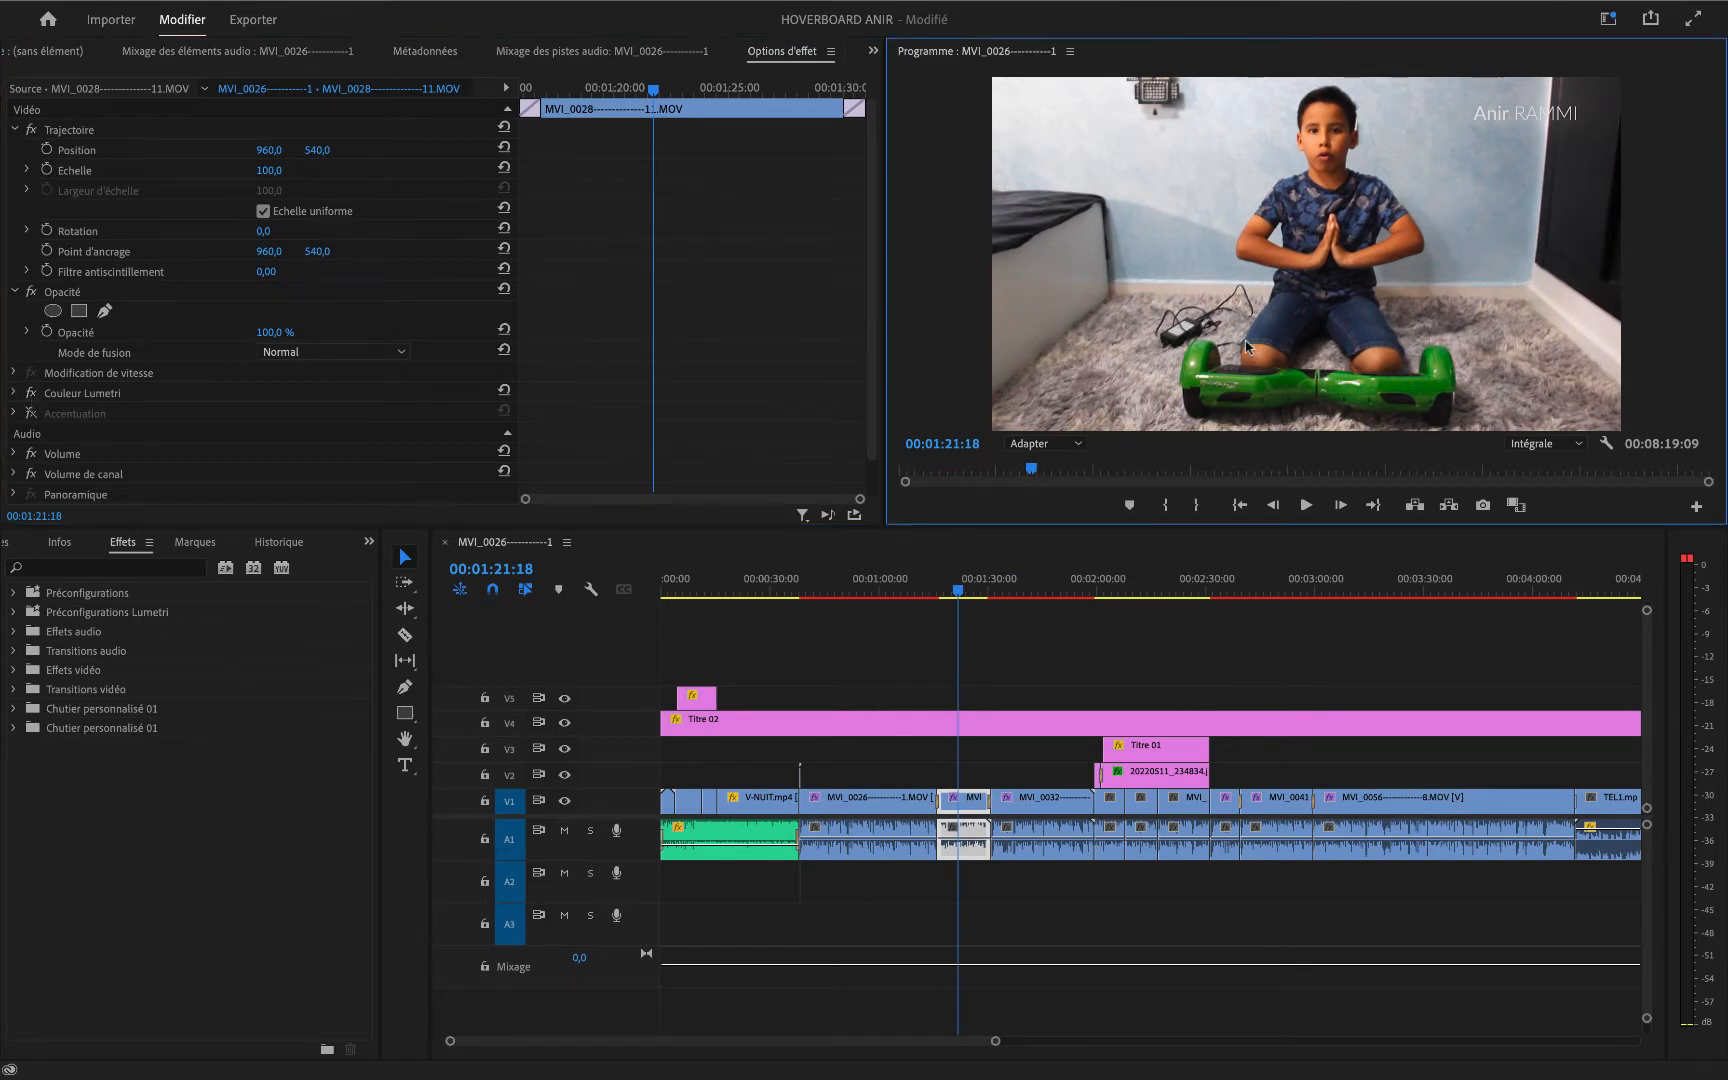
pyautogui.press('`')
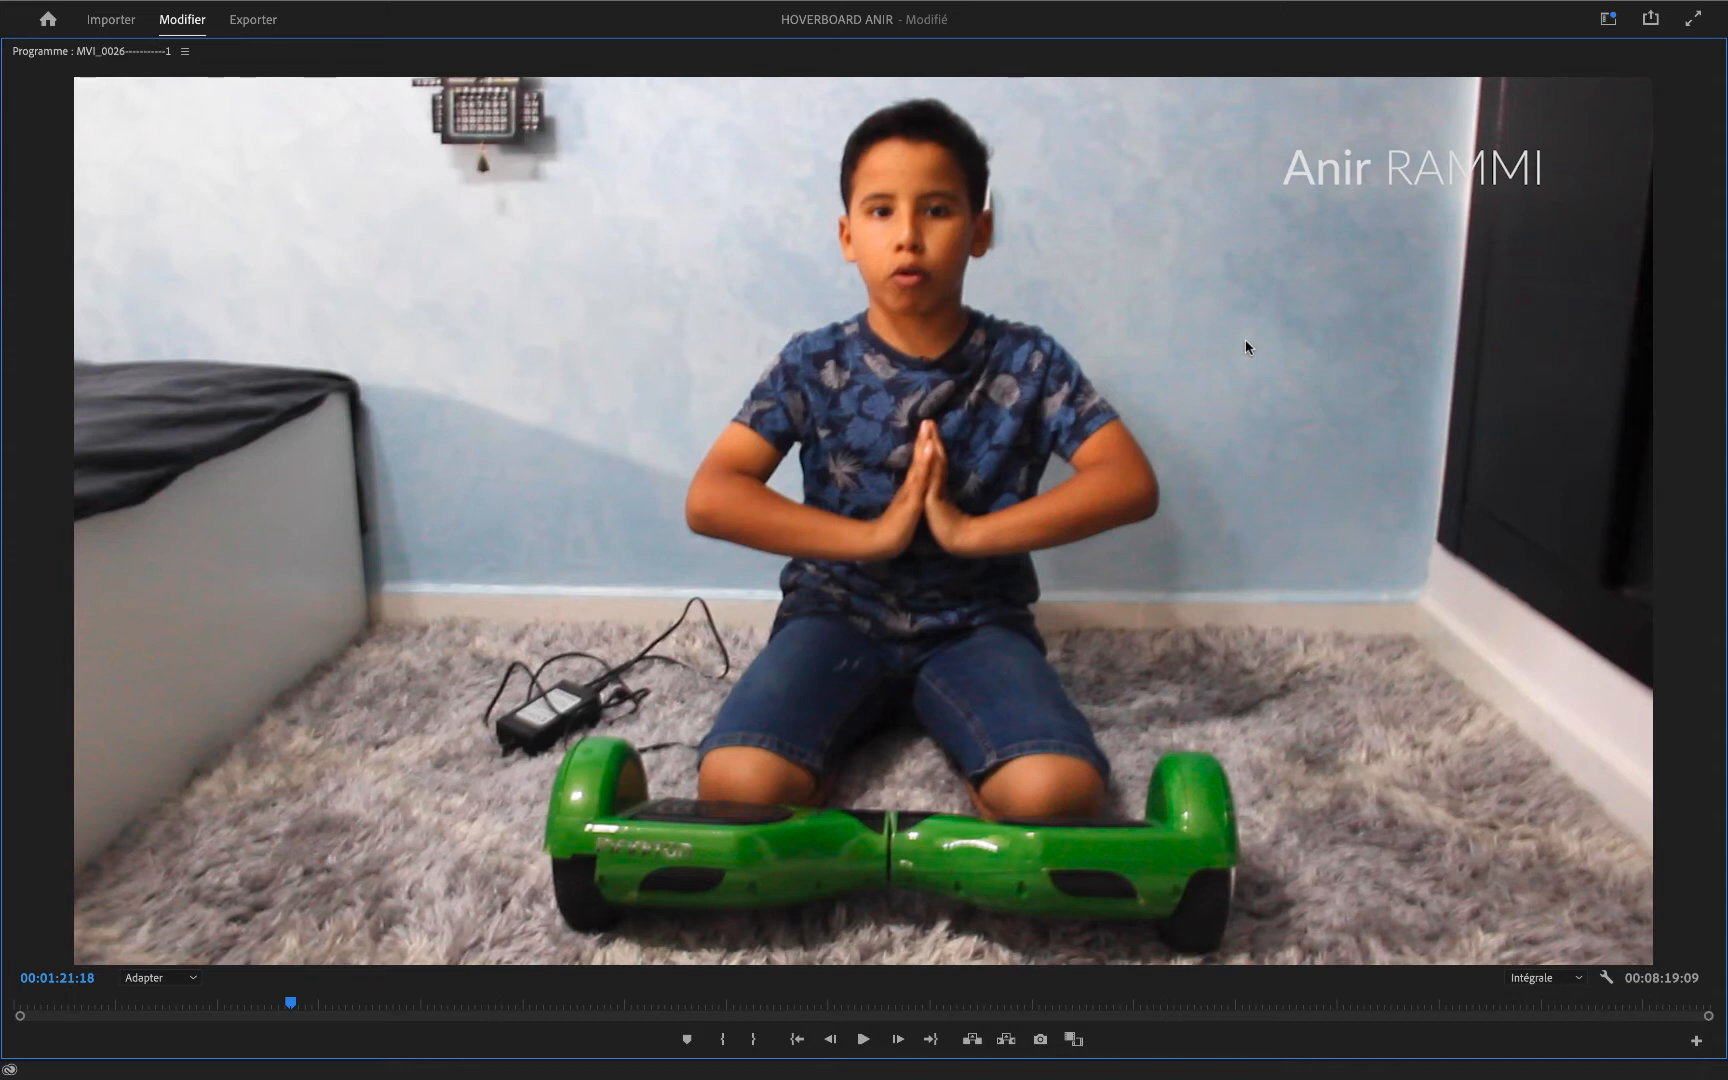
pyautogui.press('`')
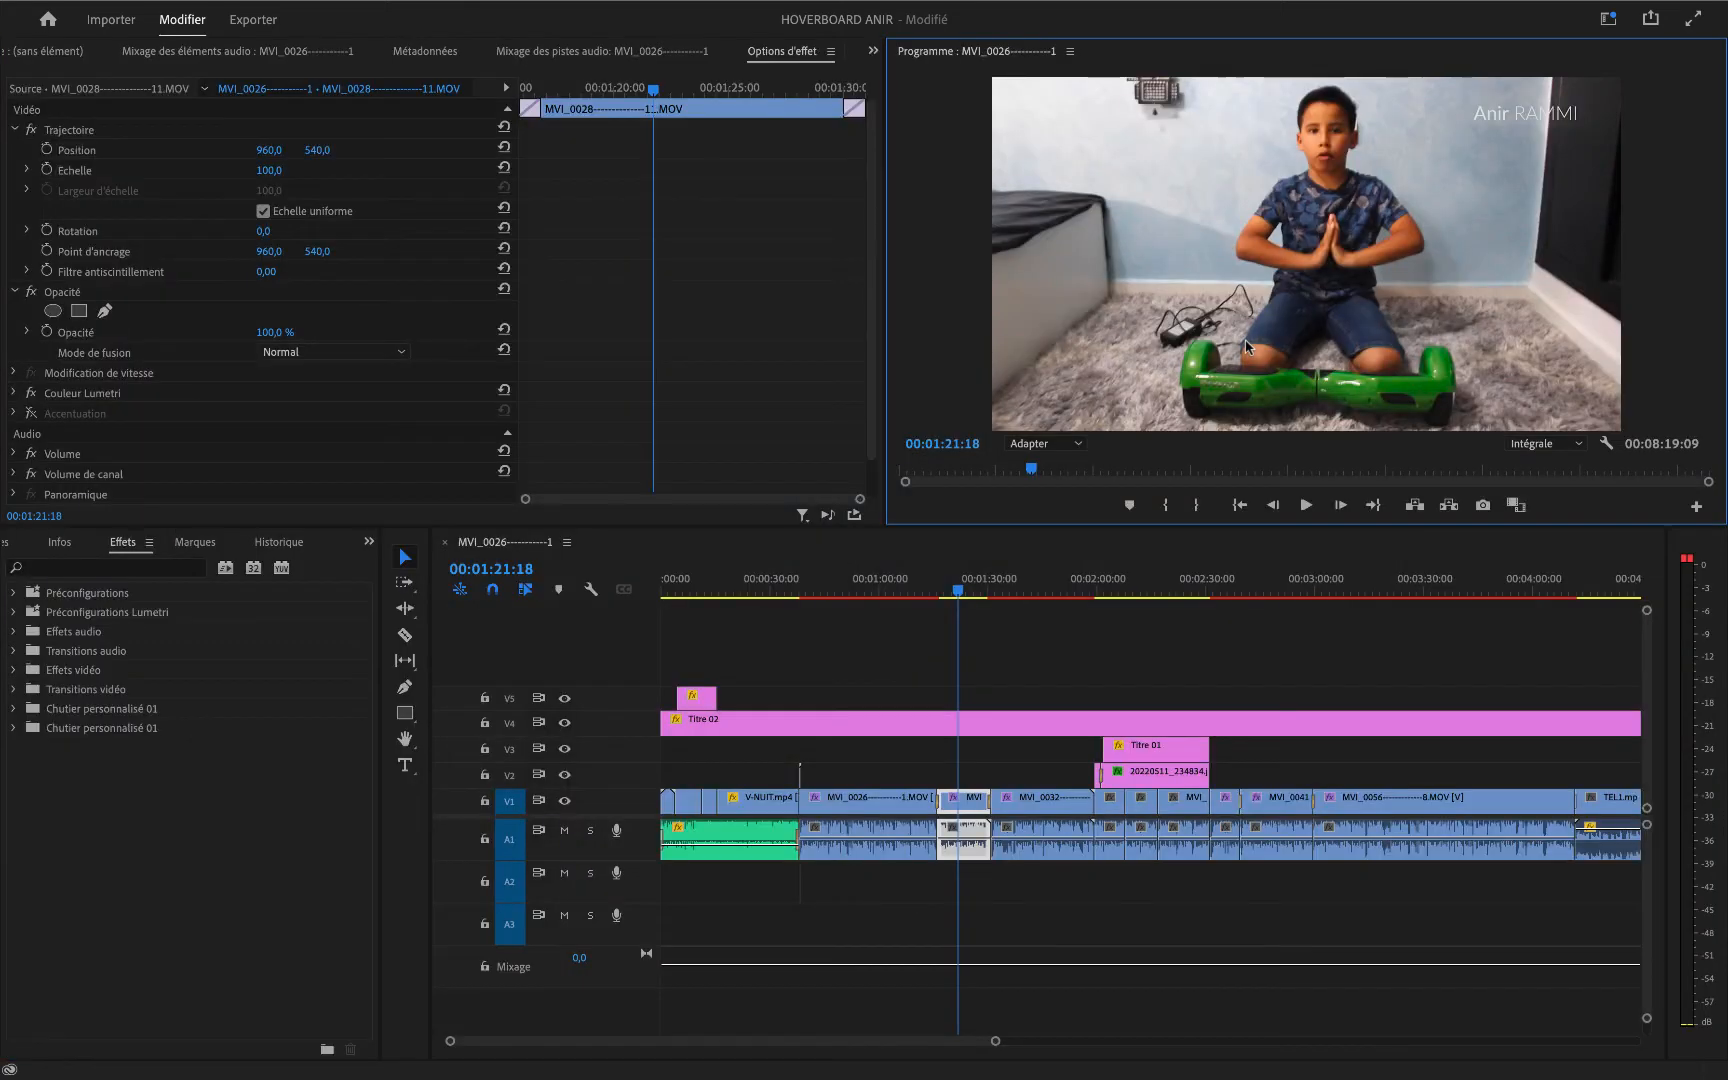
pyautogui.click(969, 808)
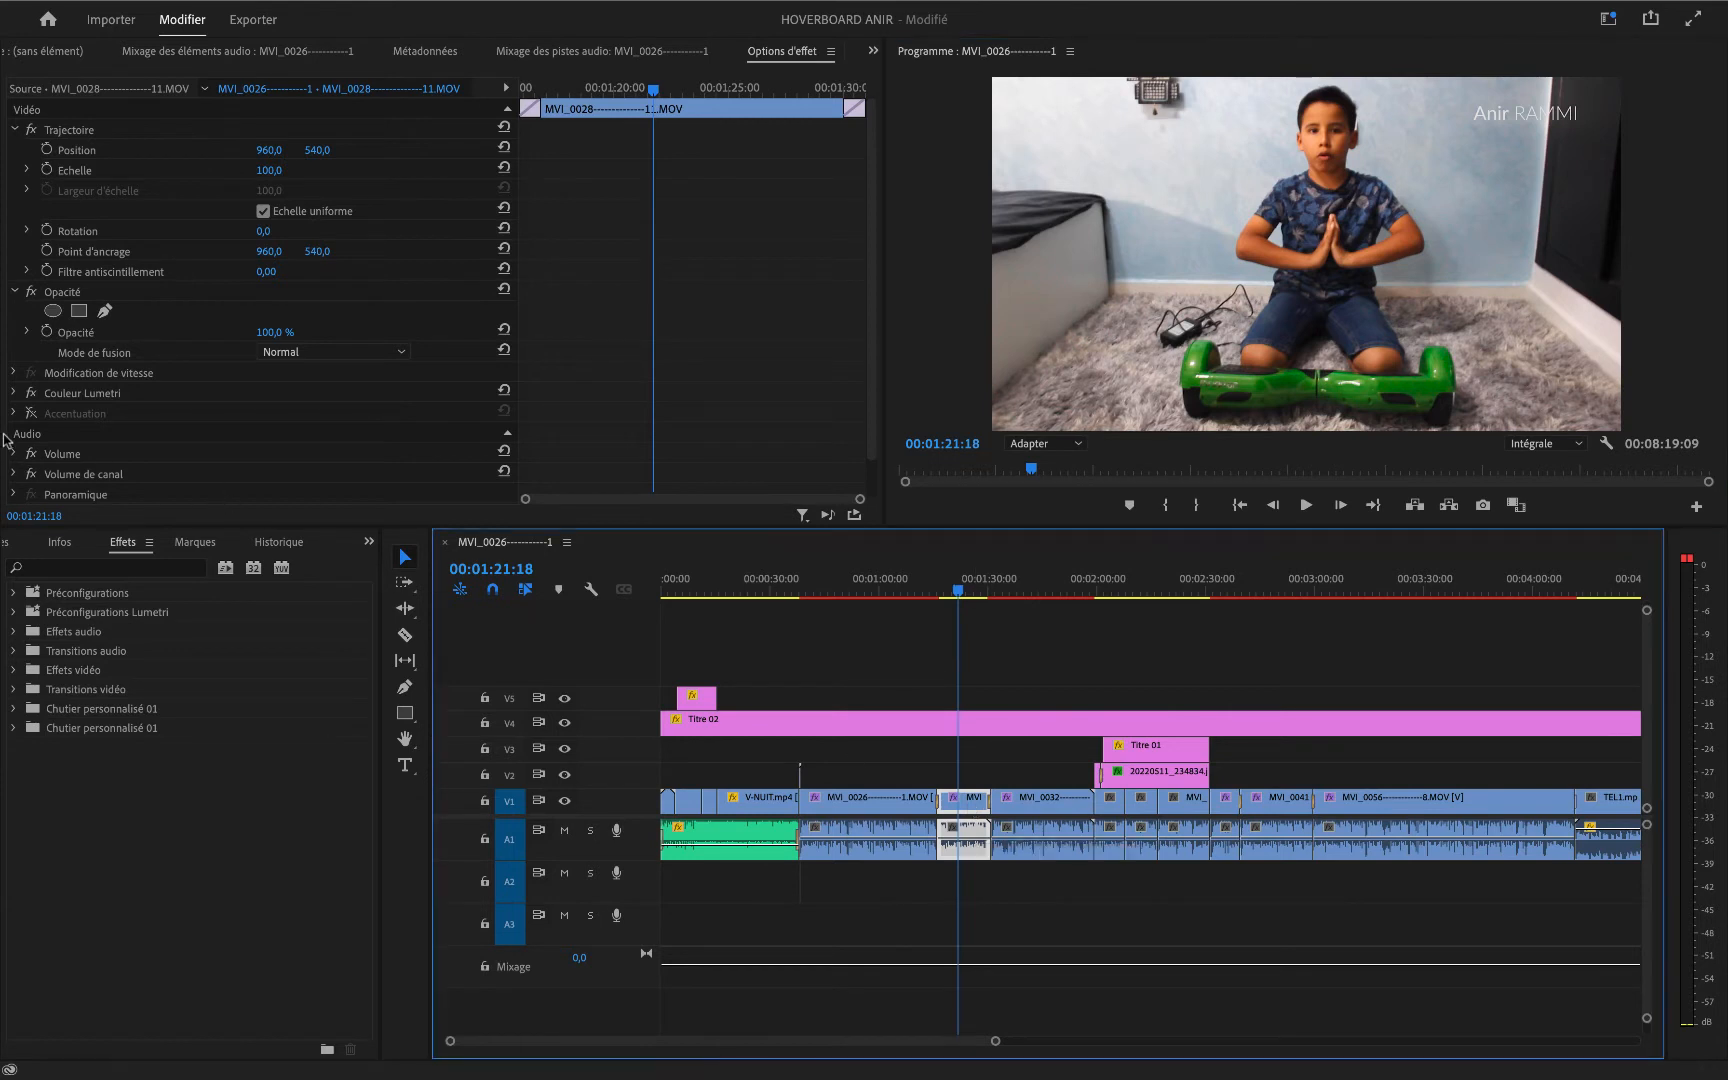
pyautogui.click(31, 413)
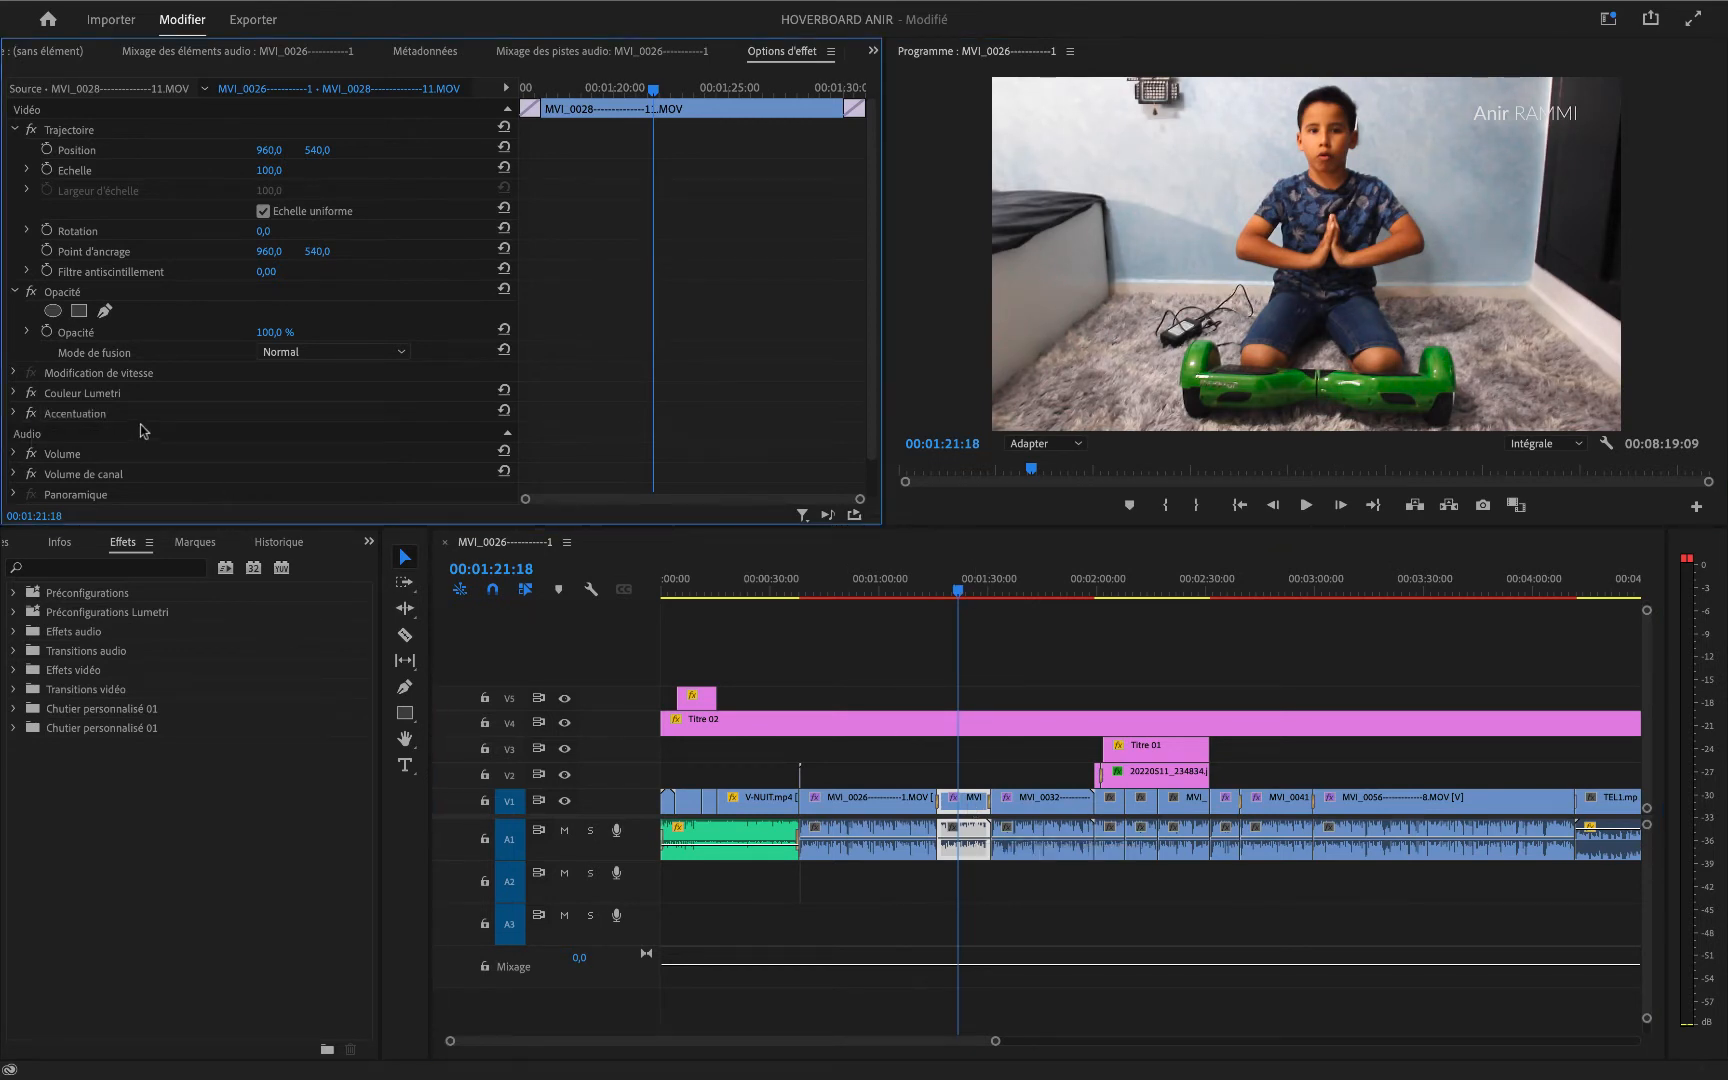
# - Delete the Accentuation and Couleur Lumetri effects from the selected clip
pyautogui.click(59, 416)
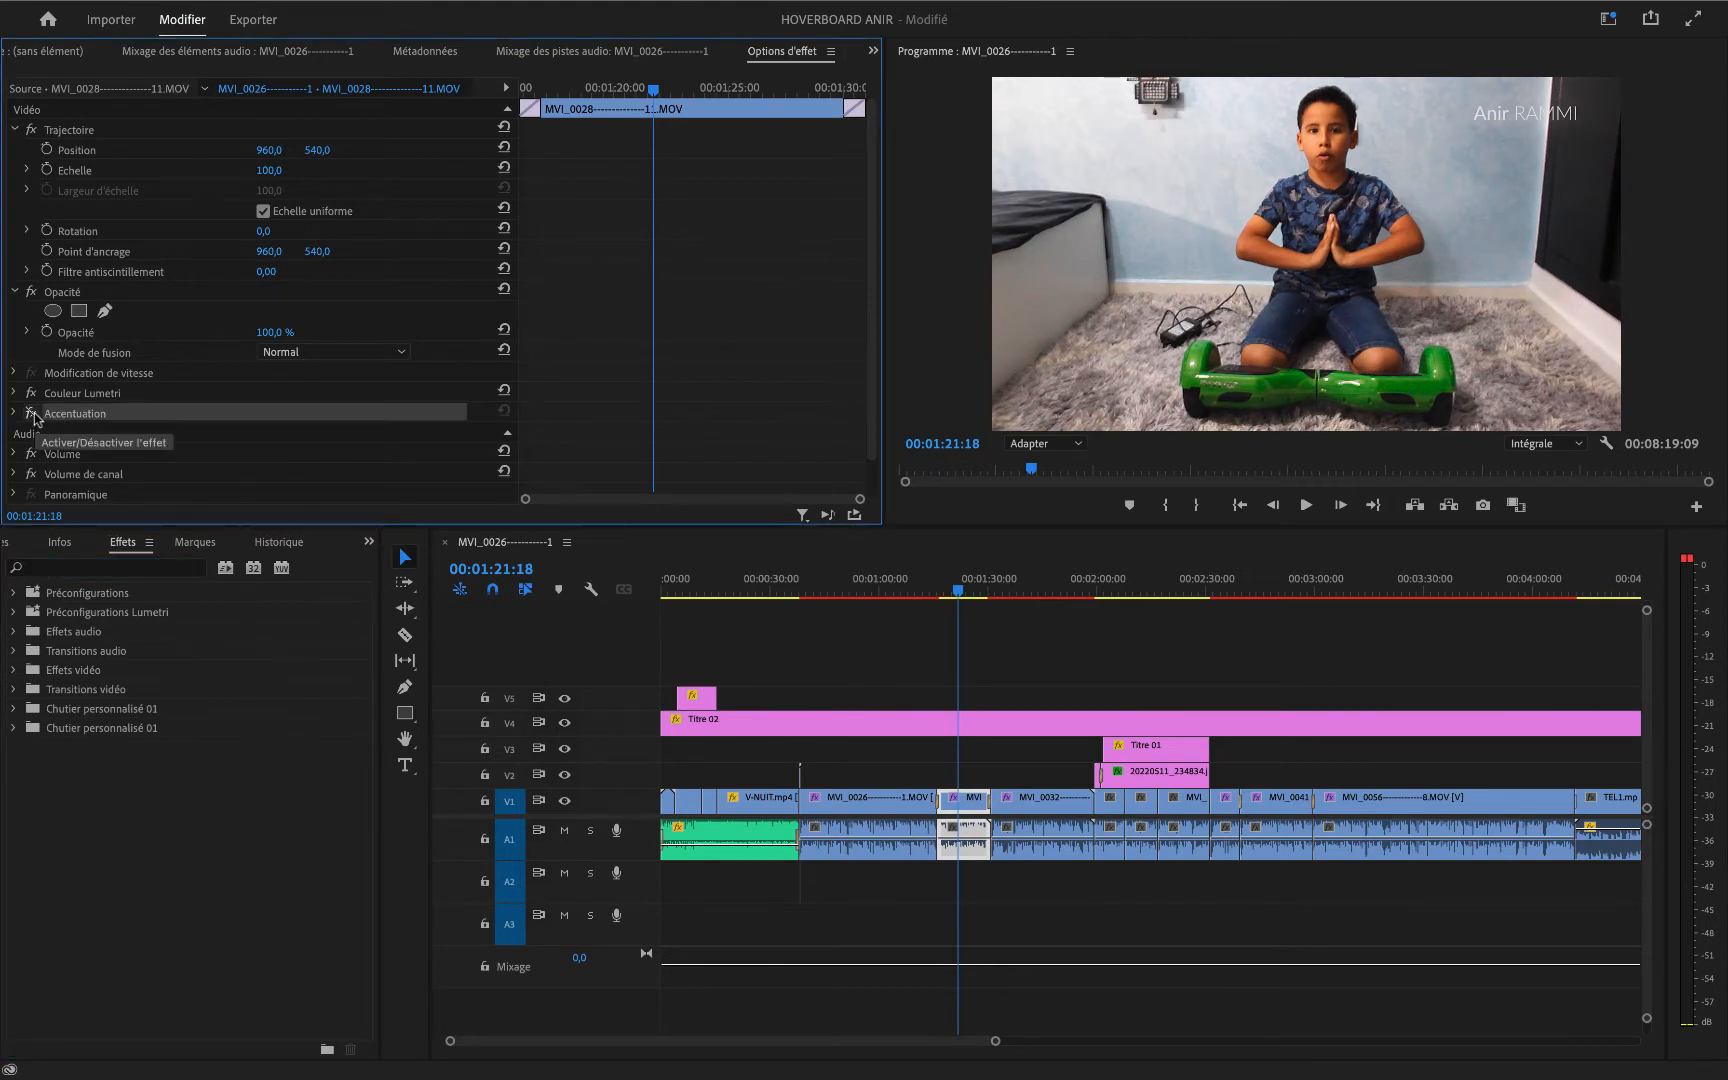
pyautogui.click(32, 413)
pyautogui.press('Delete')
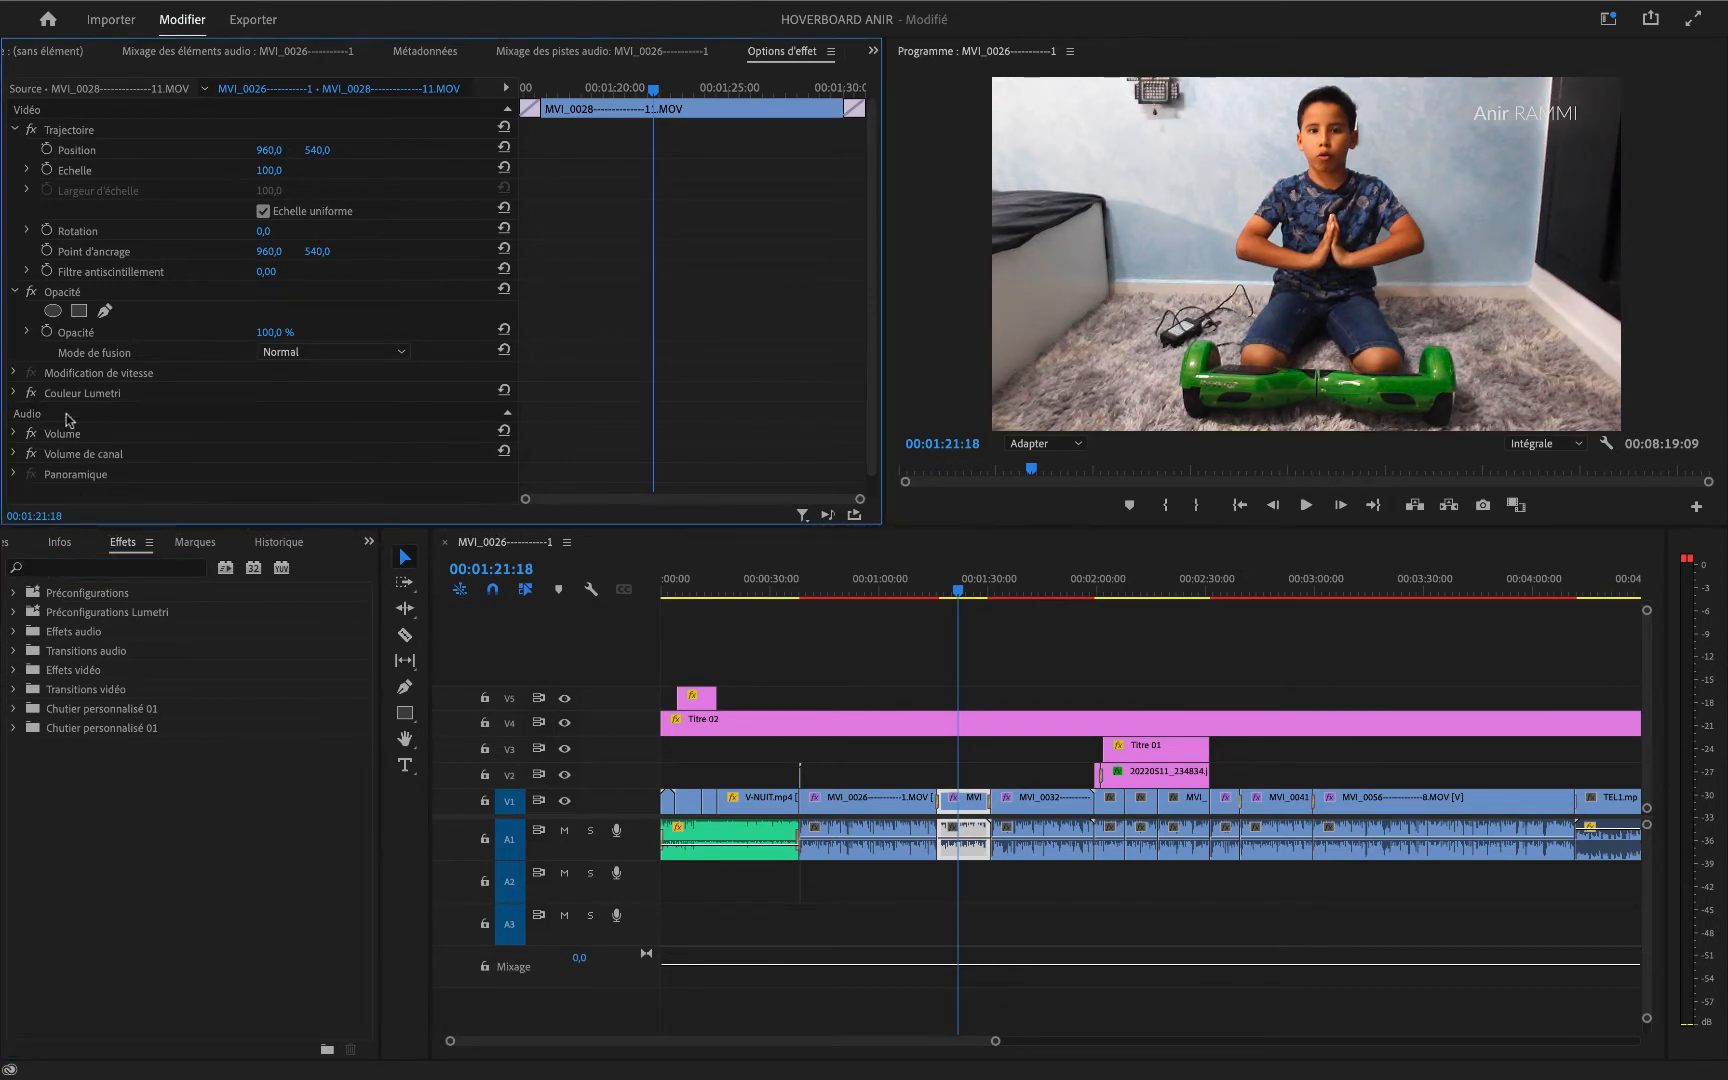
pyautogui.click(70, 396)
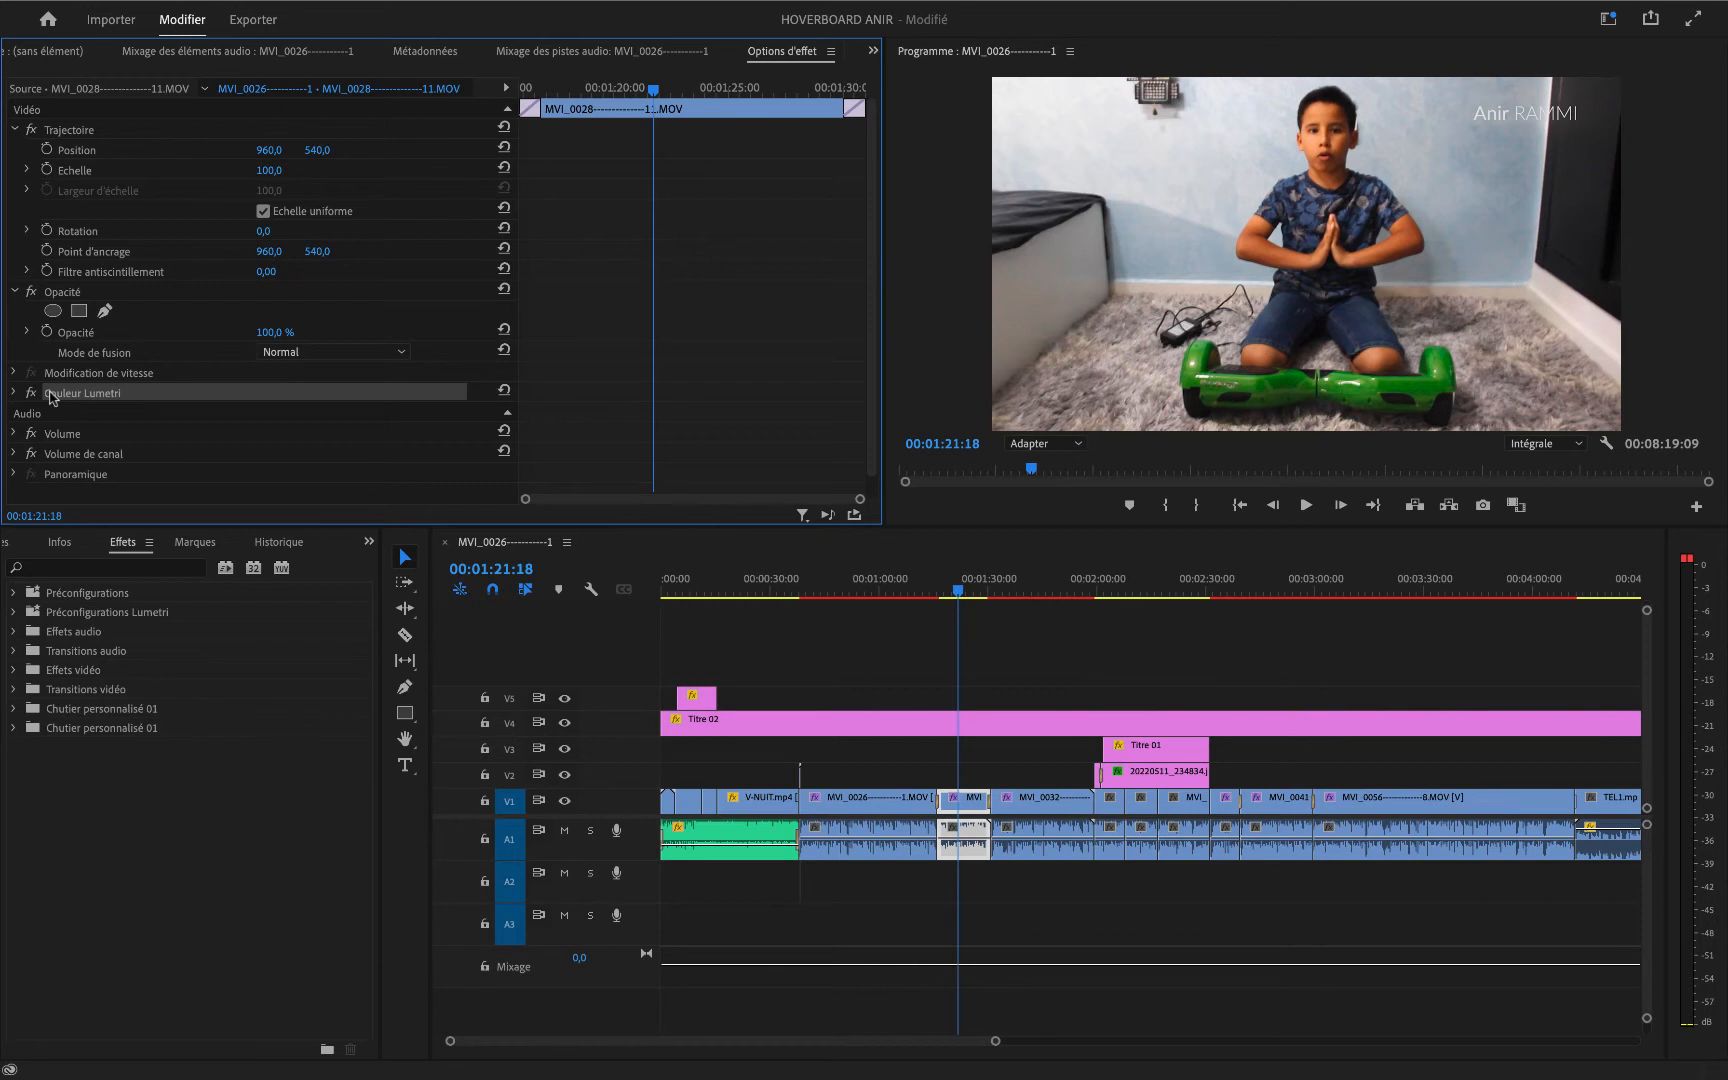
pyautogui.press('Delete')
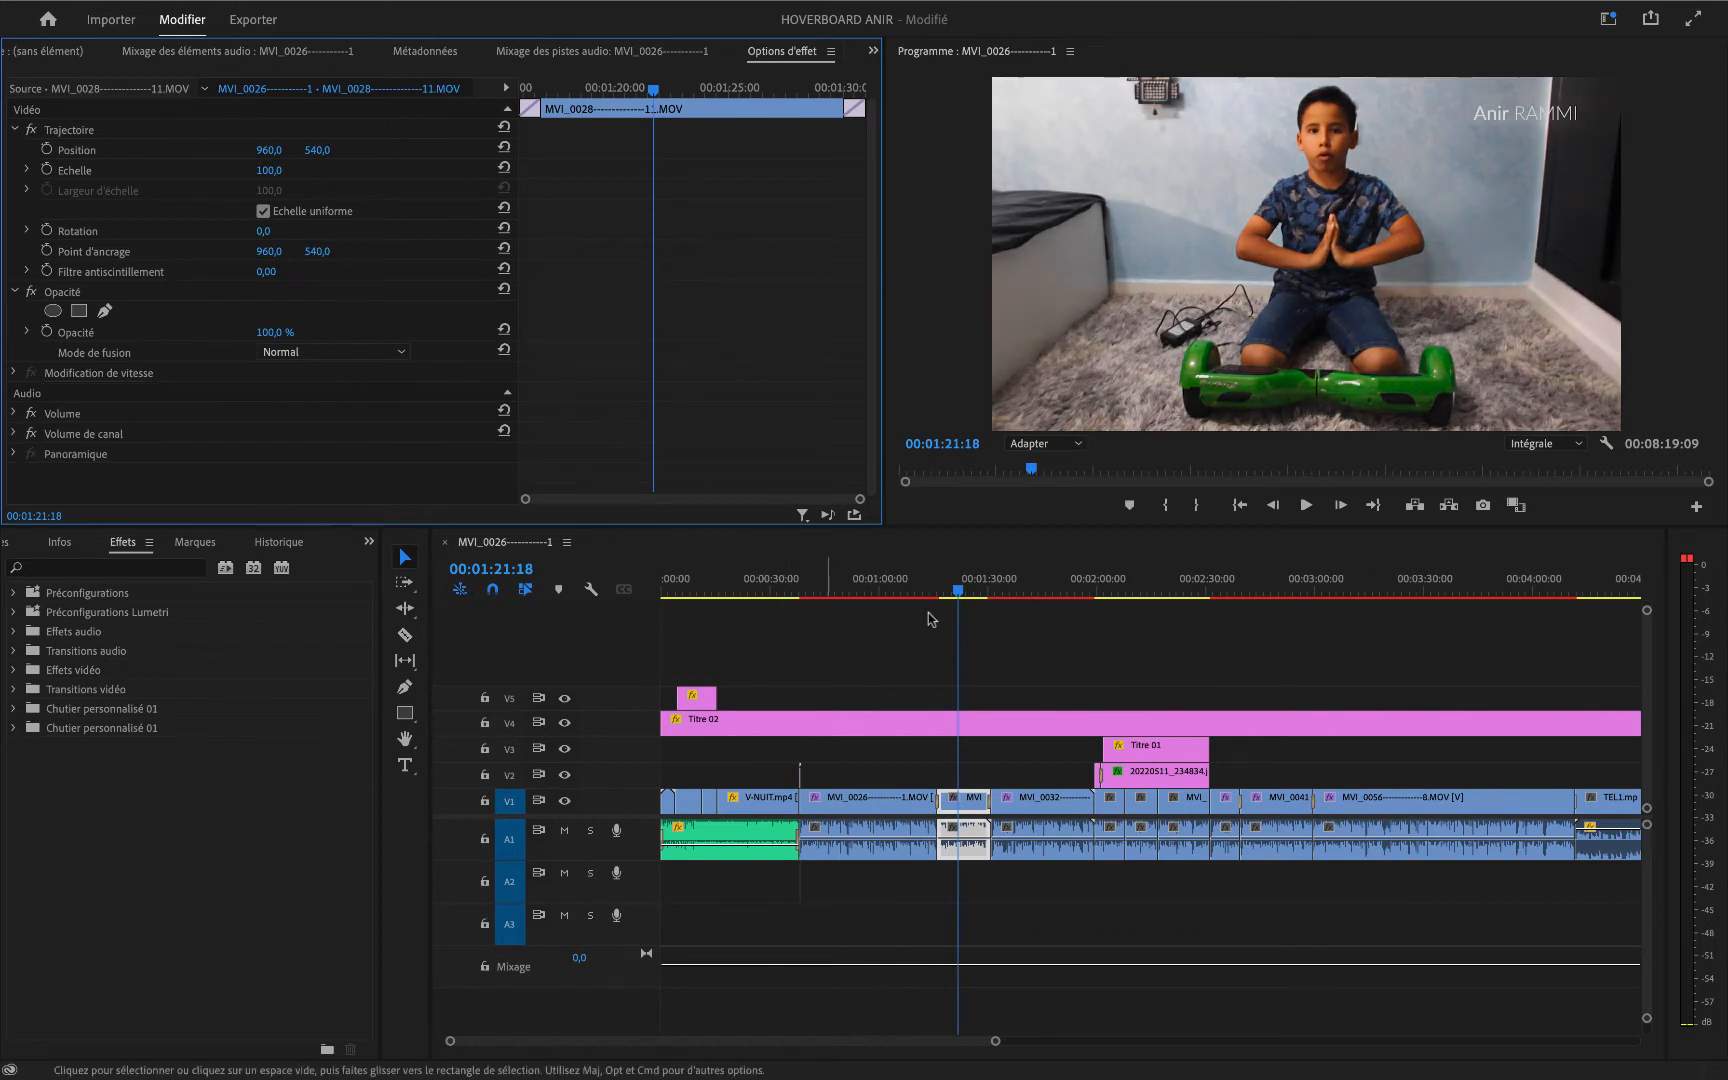
# - Play the selected clip without its effects and stop at 00:01:24:06
pyautogui.click(940, 597)
pyautogui.press('space')
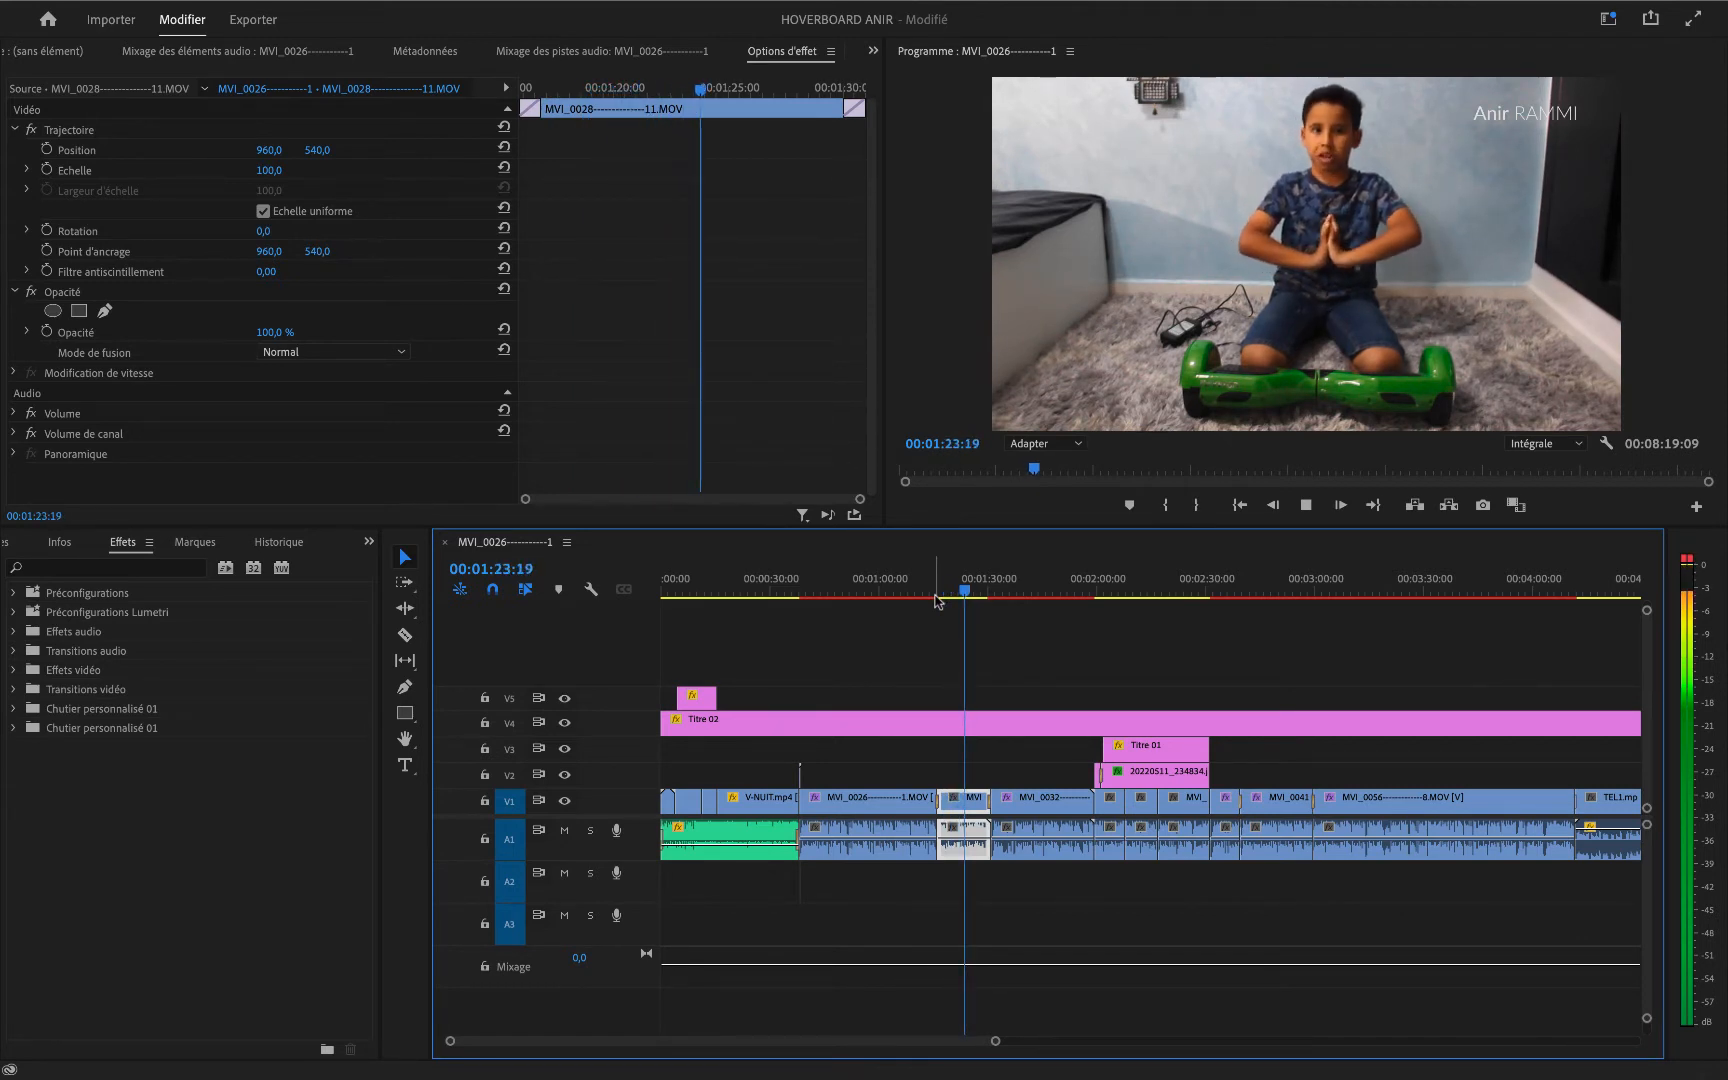
pyautogui.press('space')
# - Find the Accentuation video effect with the search text "acce", apply it to the selected V1 clip, and select it in the clip's effects
pyautogui.hotkey('shift', '7')
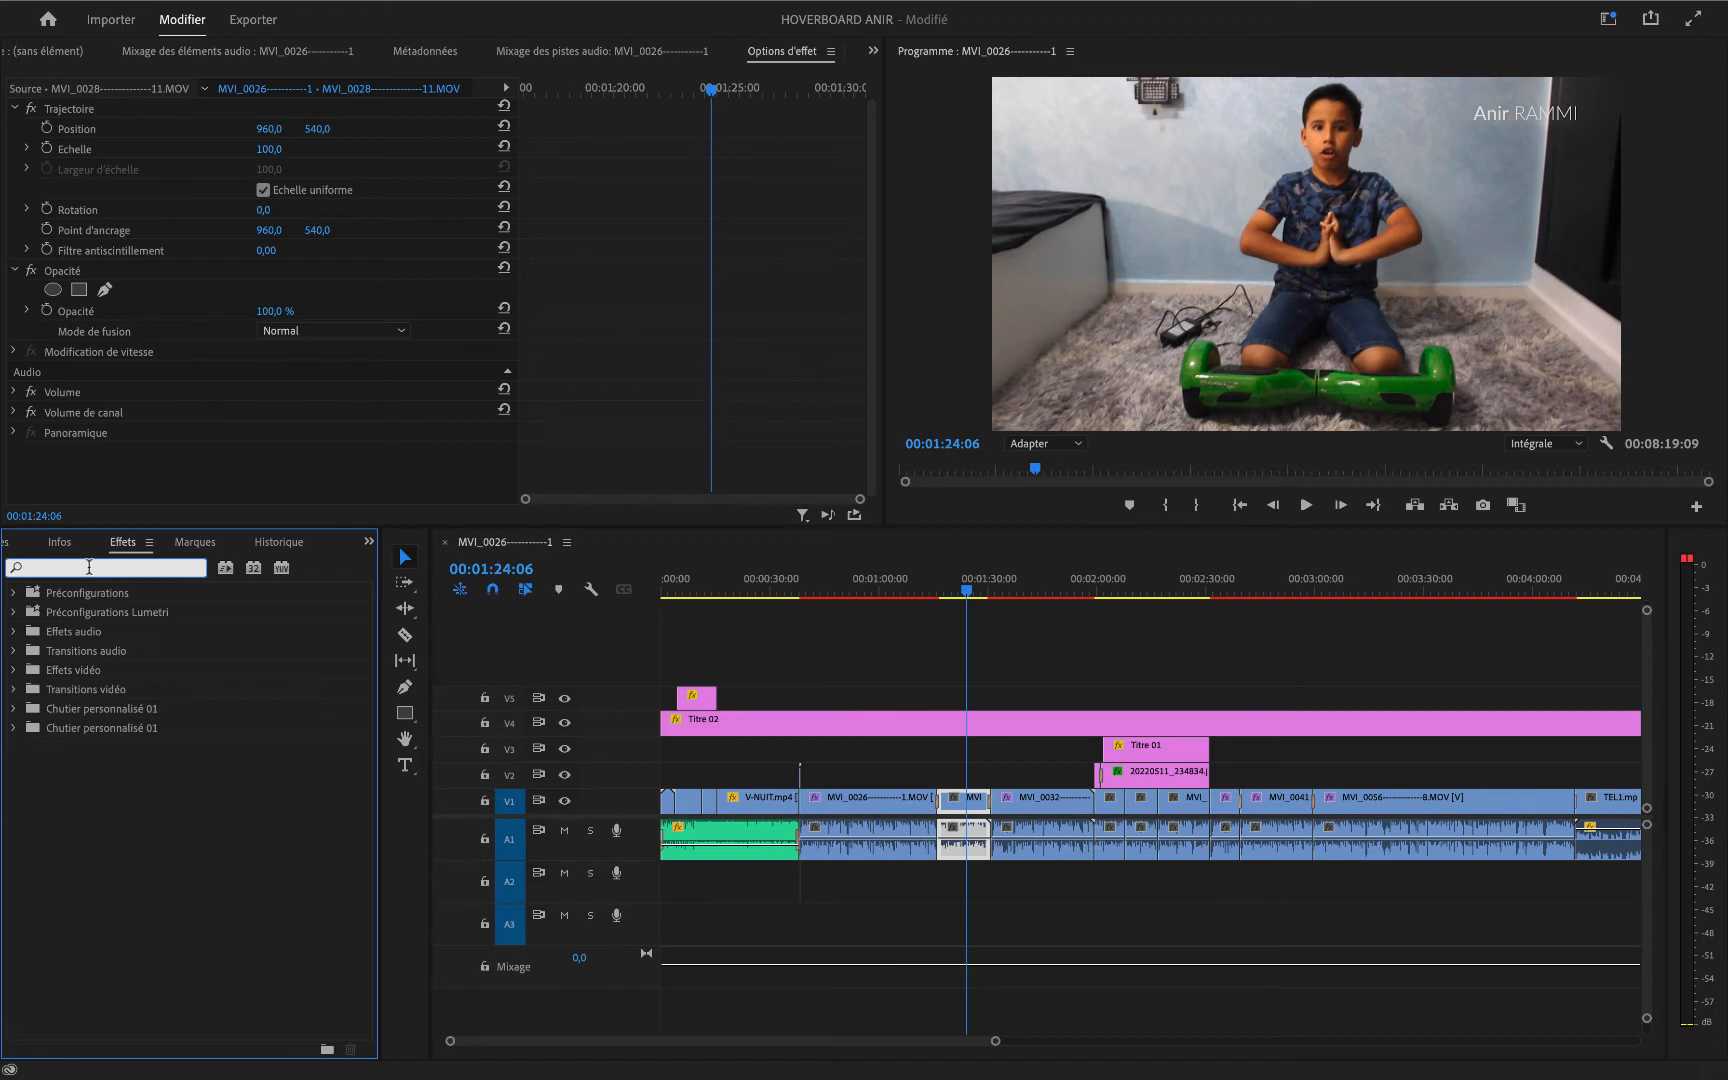
pyautogui.write('acce')
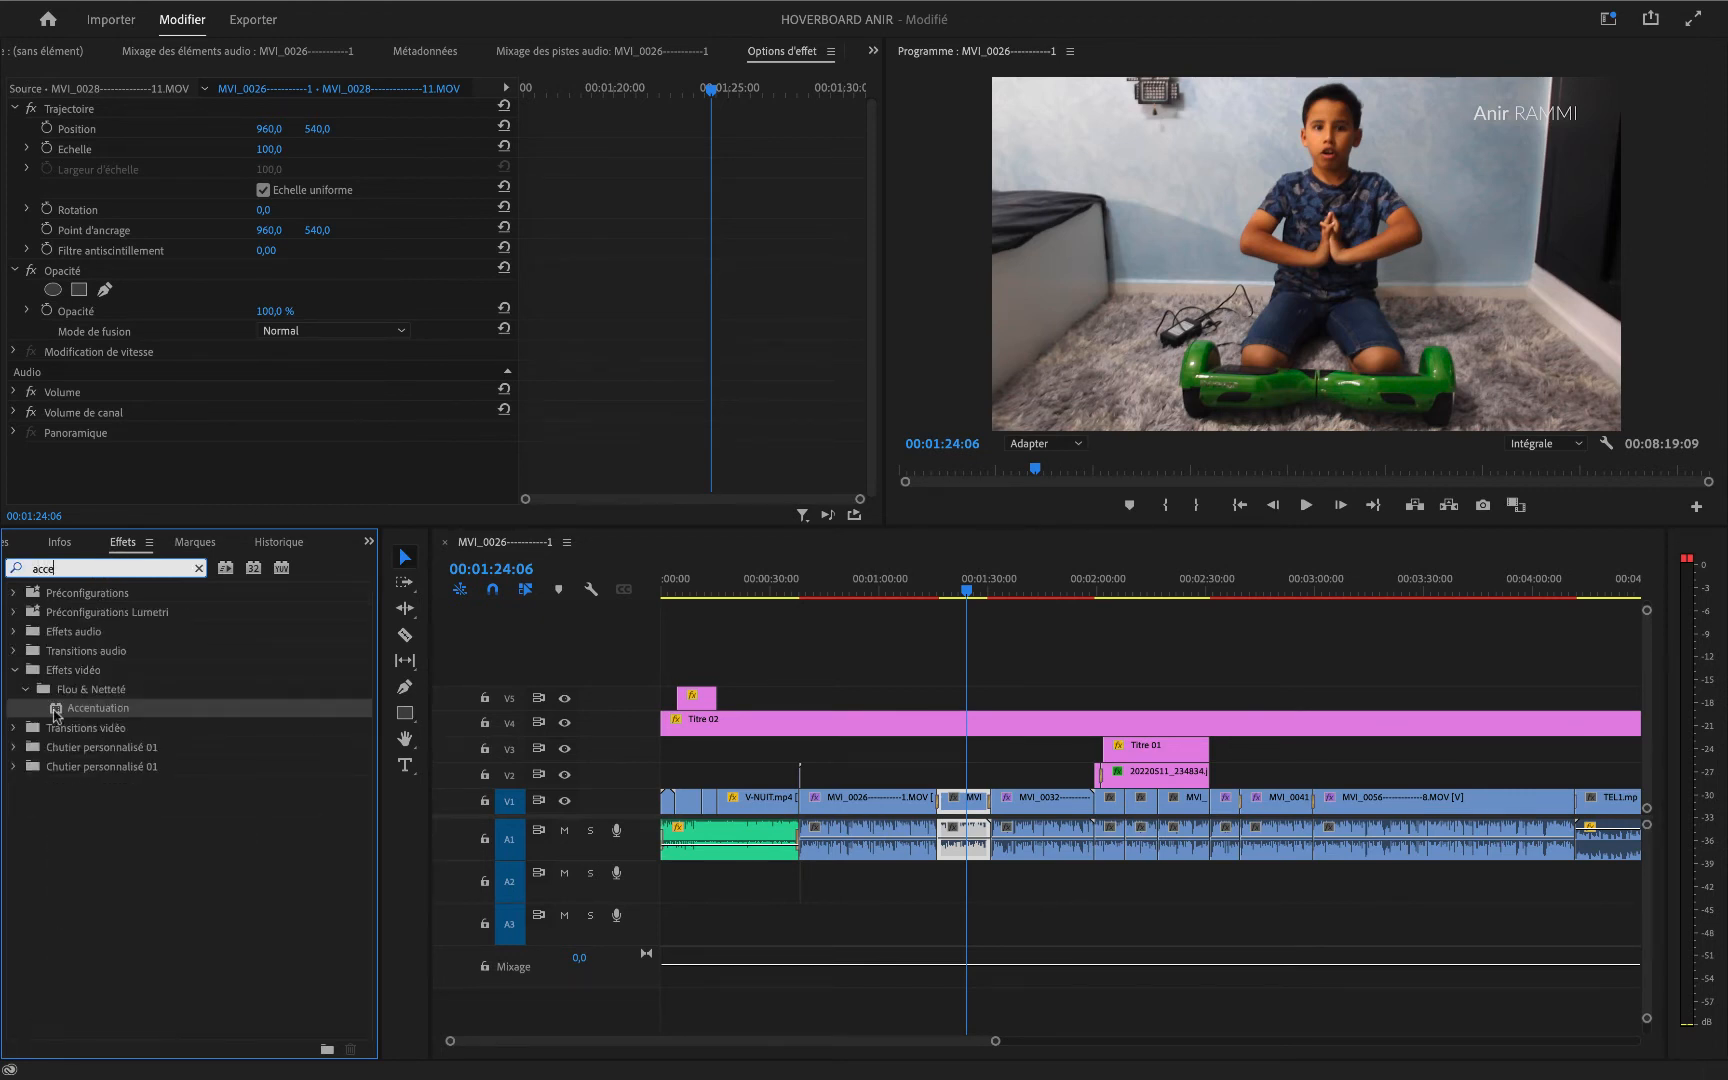
pyautogui.moveTo(64, 712); pyautogui.dragTo(957, 800)
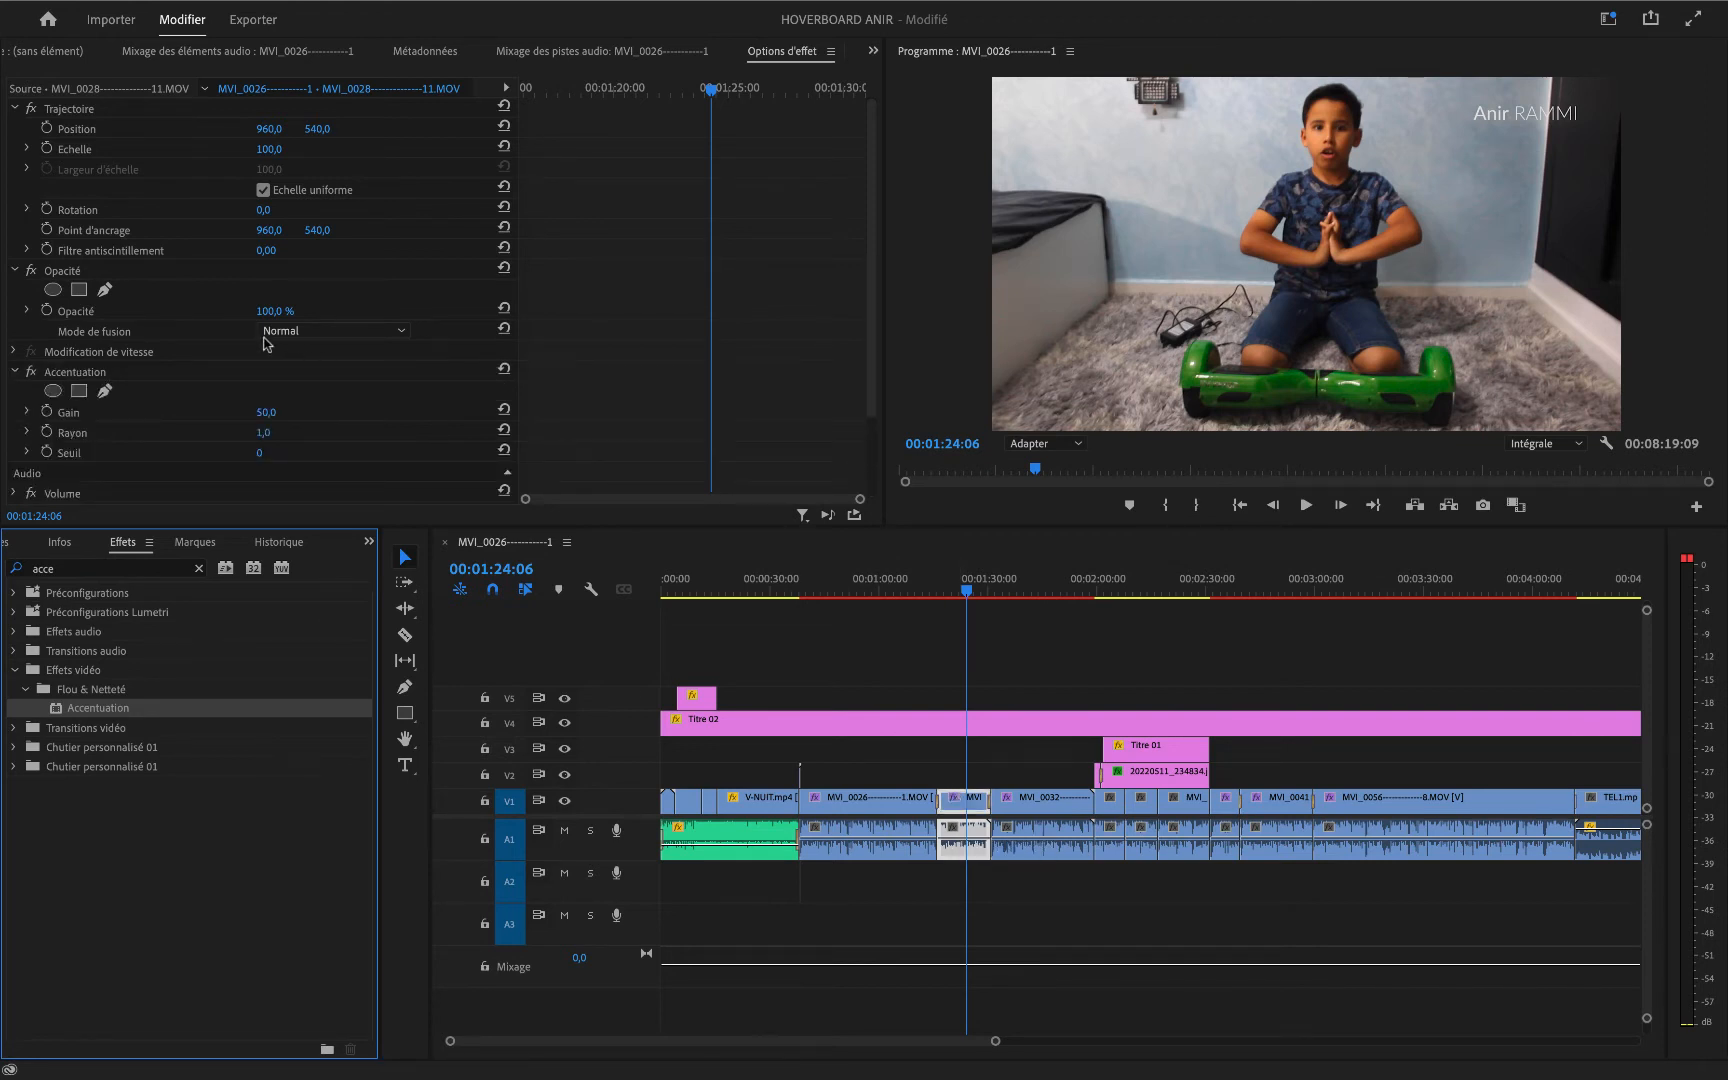
pyautogui.click(77, 374)
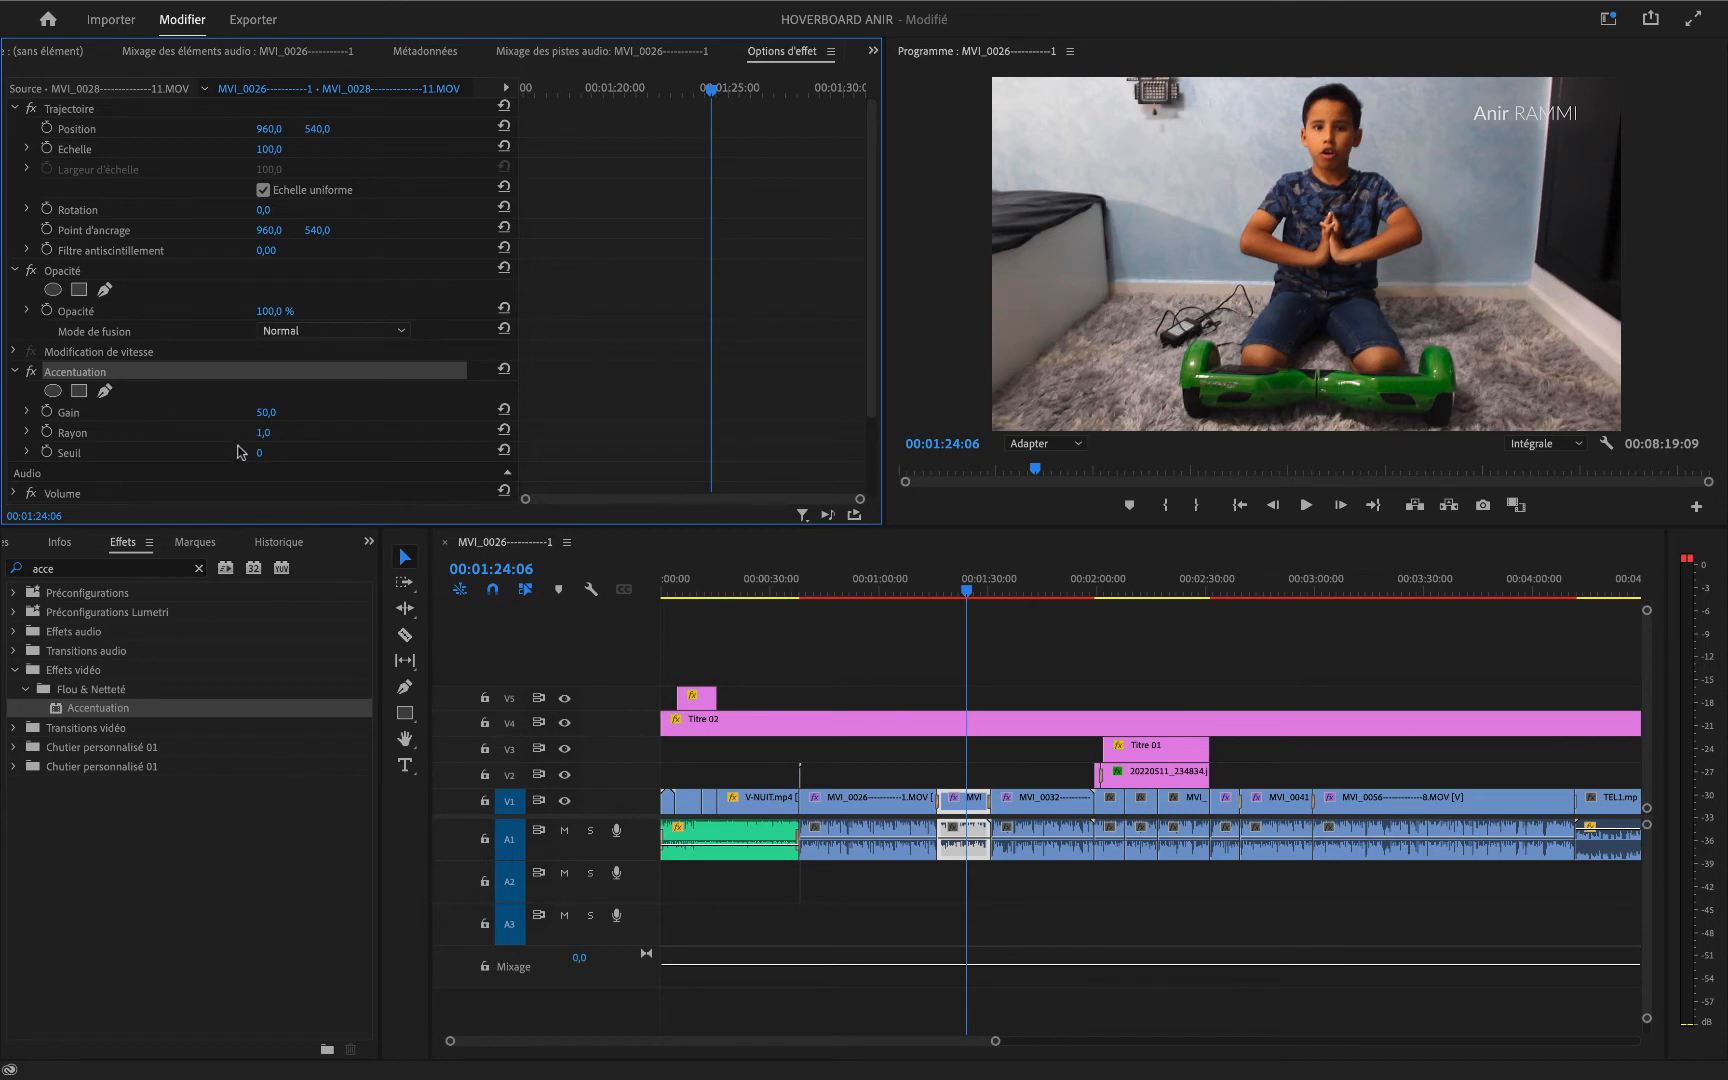
# - Set Accentuation's Rayon to 1,0 and Gain to 500, and compare the picture with the effect disabled and enabled
pyautogui.moveTo(263, 433)
pyautogui.mouseDown()
pyautogui.moveTo(392, 433)
pyautogui.moveTo(259, 433)
pyautogui.mouseUp()
pyautogui.click(270, 433)
pyautogui.write('1')
pyautogui.press('Return')
pyautogui.moveTo(265, 420)
pyautogui.mouseDown()
pyautogui.moveTo(249, 420)
pyautogui.moveTo(278, 413)
pyautogui.moveTo(247, 409)
pyautogui.moveTo(265, 415)
pyautogui.mouseUp()
pyautogui.click(31, 372)
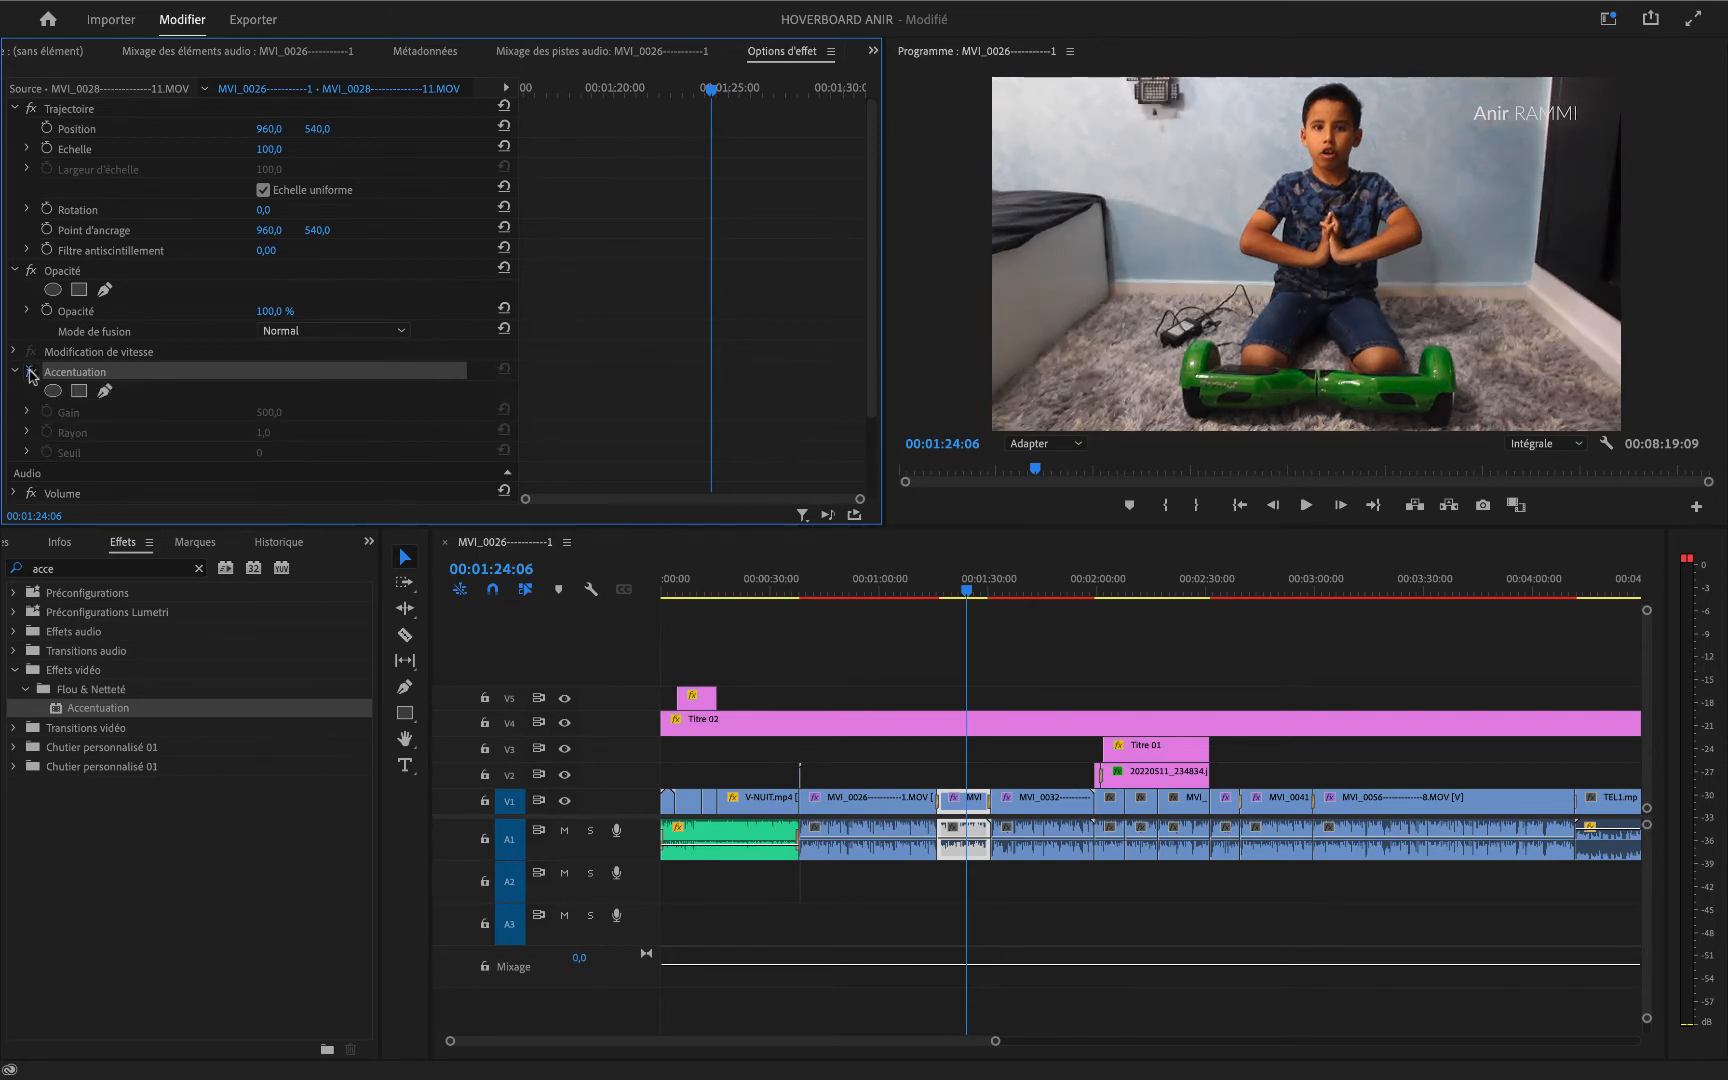
pyautogui.click(31, 372)
# - Set Accentuation's Gain to 401 and compare the picture with the effect disabled and enabled
pyautogui.moveTo(266, 413); pyautogui.dragTo(229, 413)
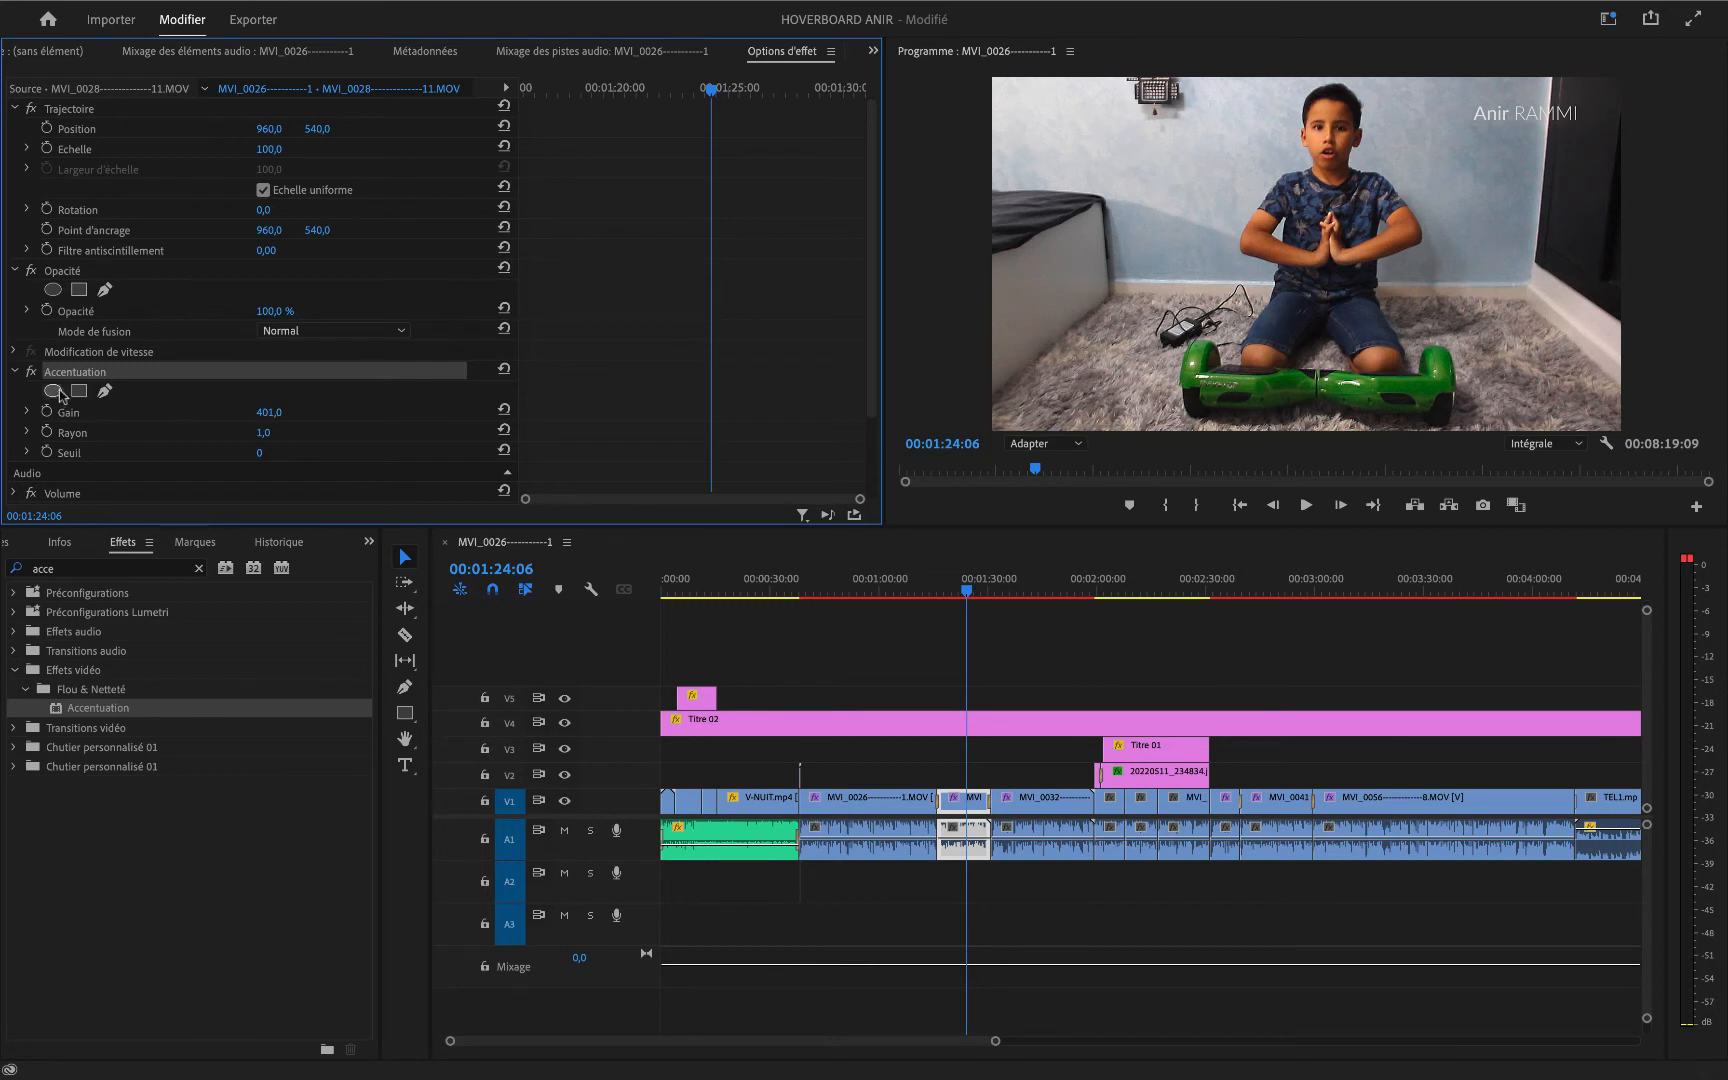
pyautogui.click(31, 372)
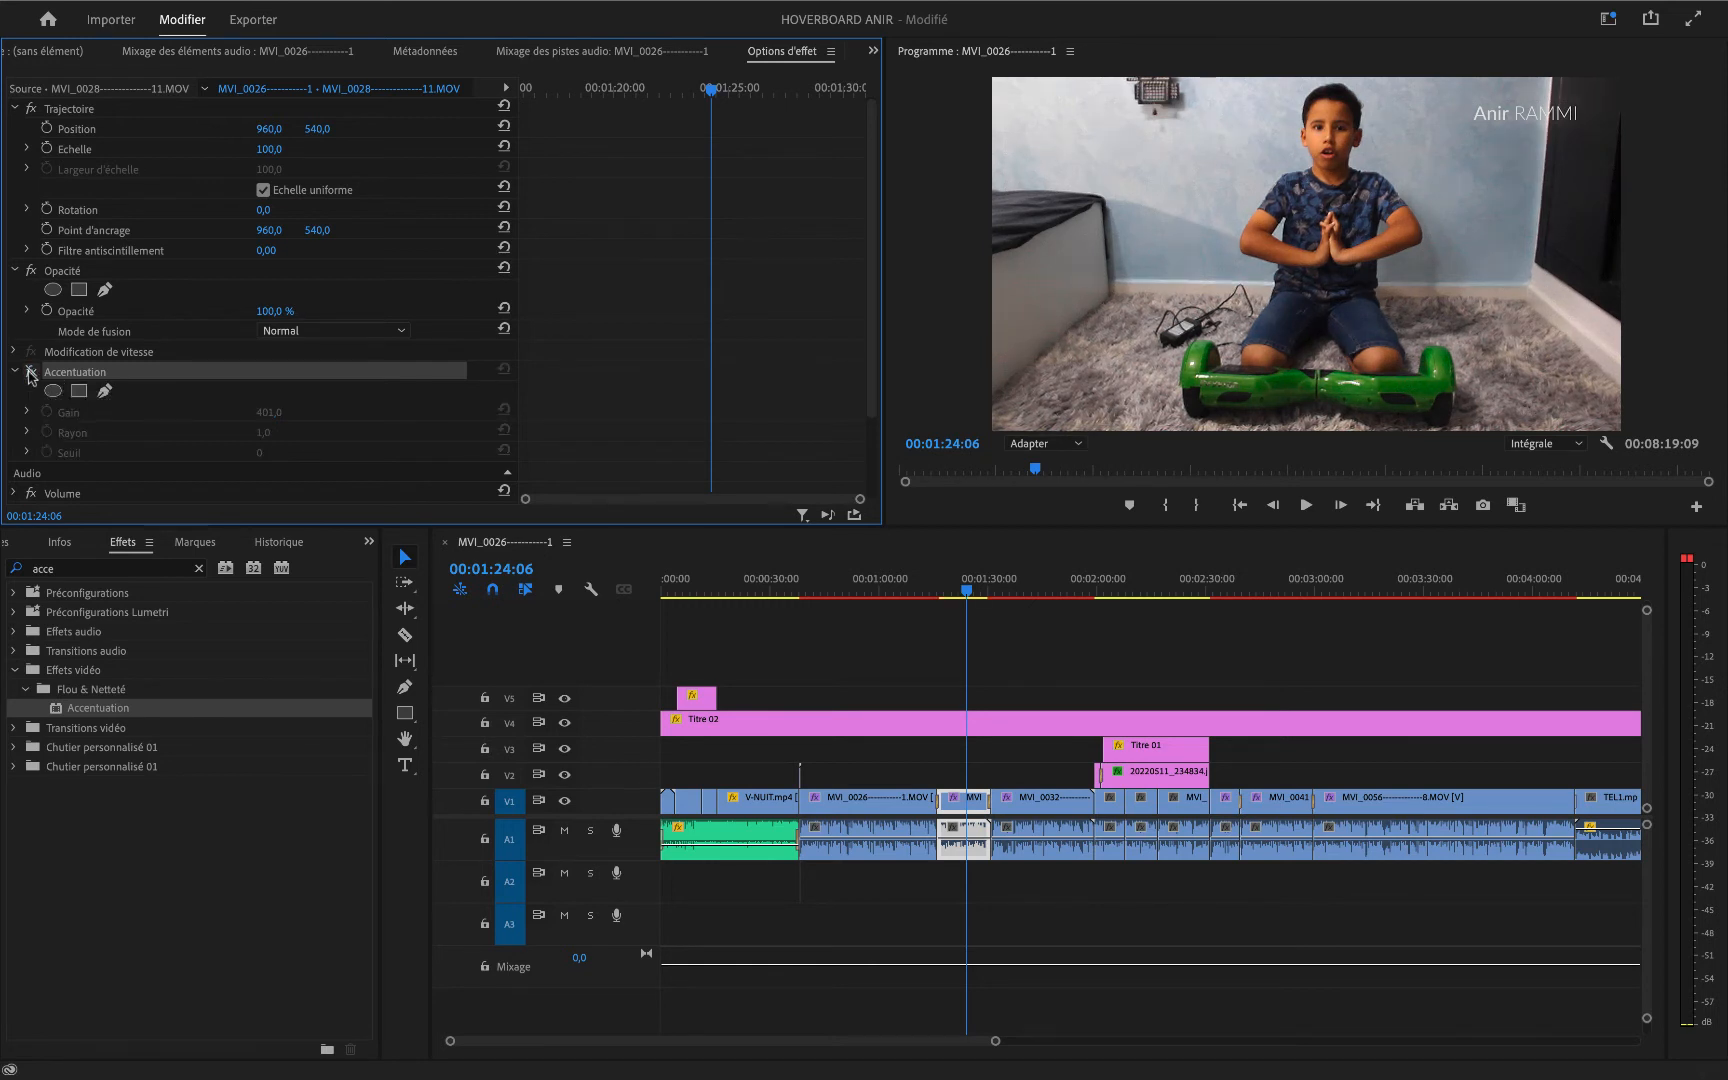
pyautogui.click(31, 372)
pyautogui.click(31, 373)
pyautogui.click(31, 373)
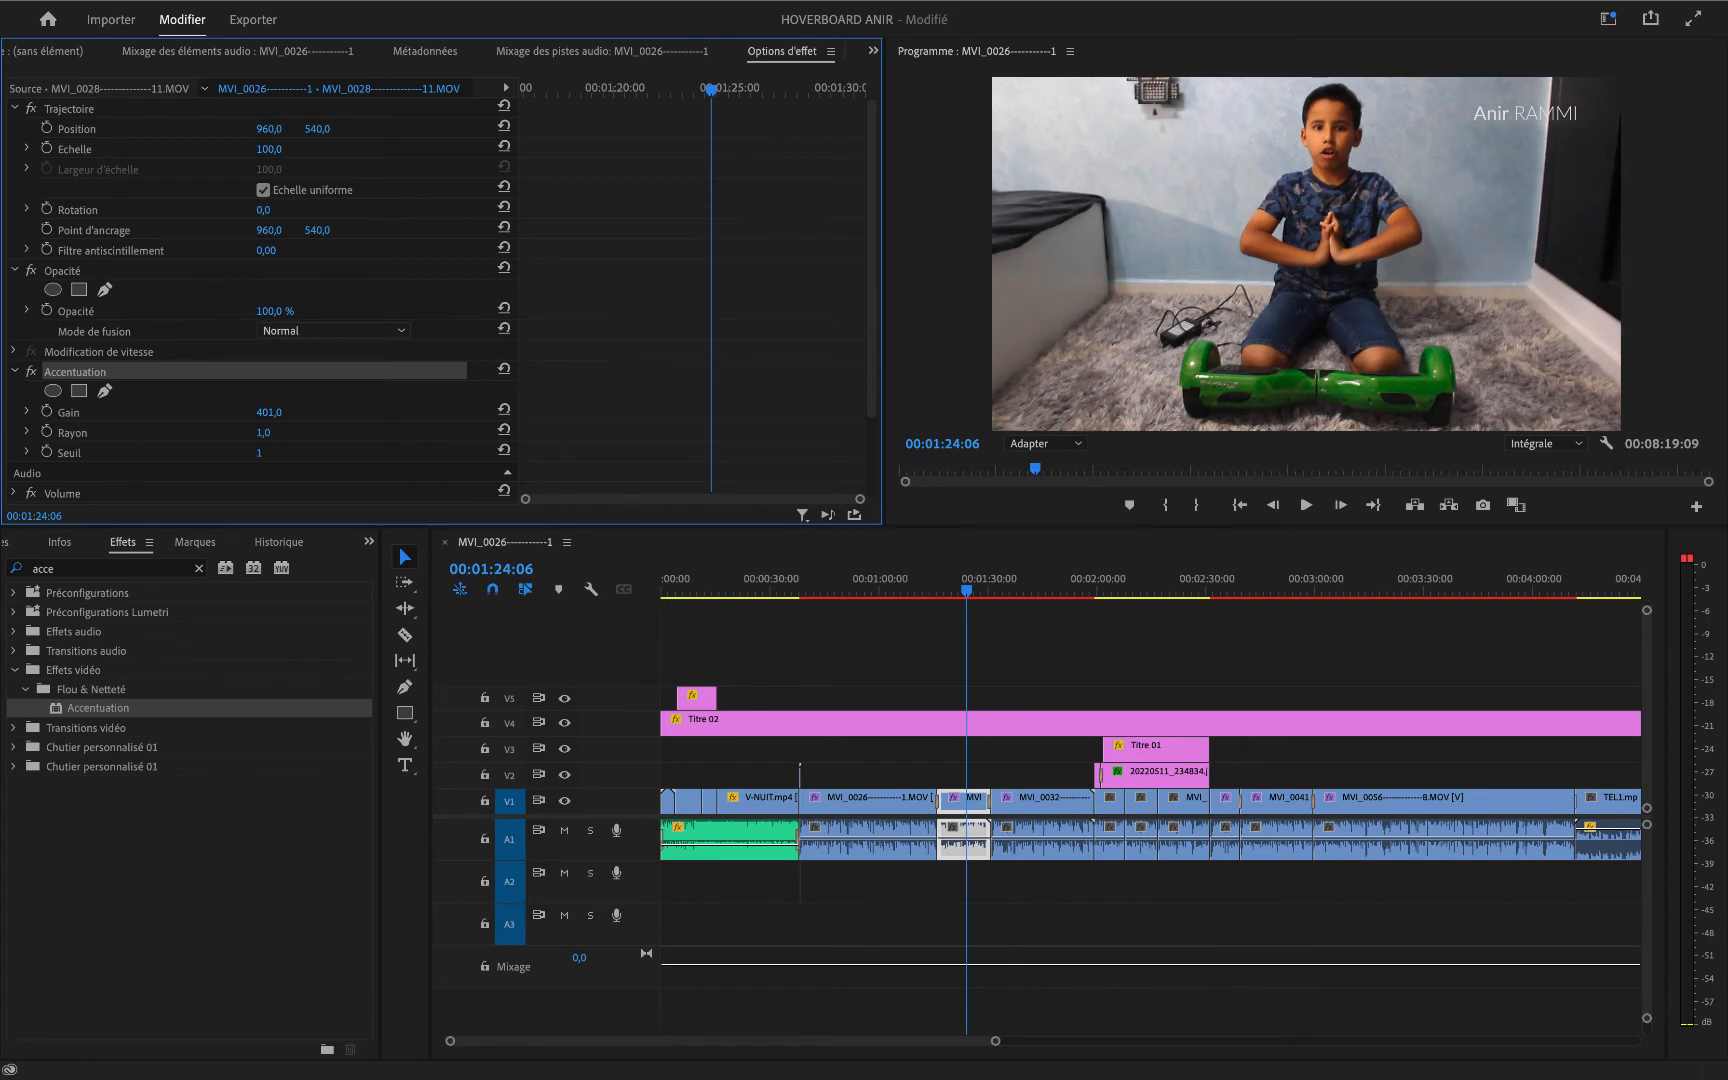
# - Set Accentuation's Seuil to 0 and compare the picture with the effect disabled and enabled
pyautogui.click(28, 454)
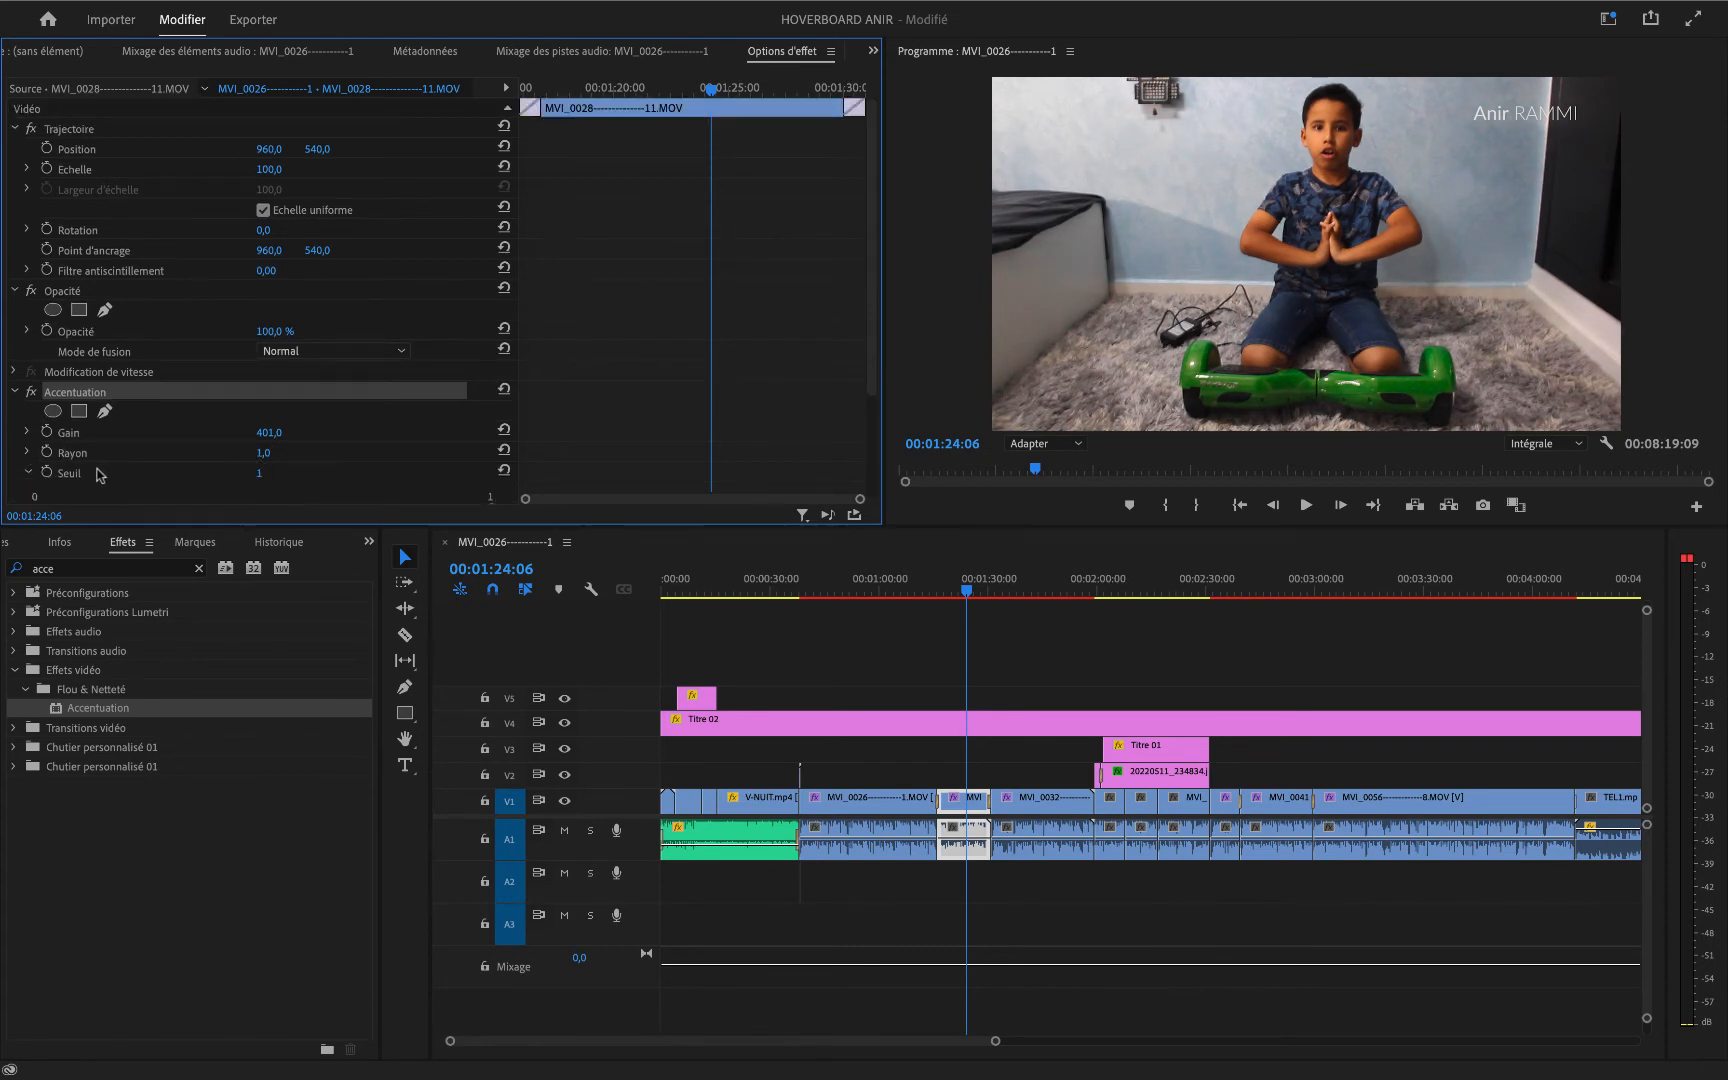
pyautogui.scroll(-3, 148, 431)
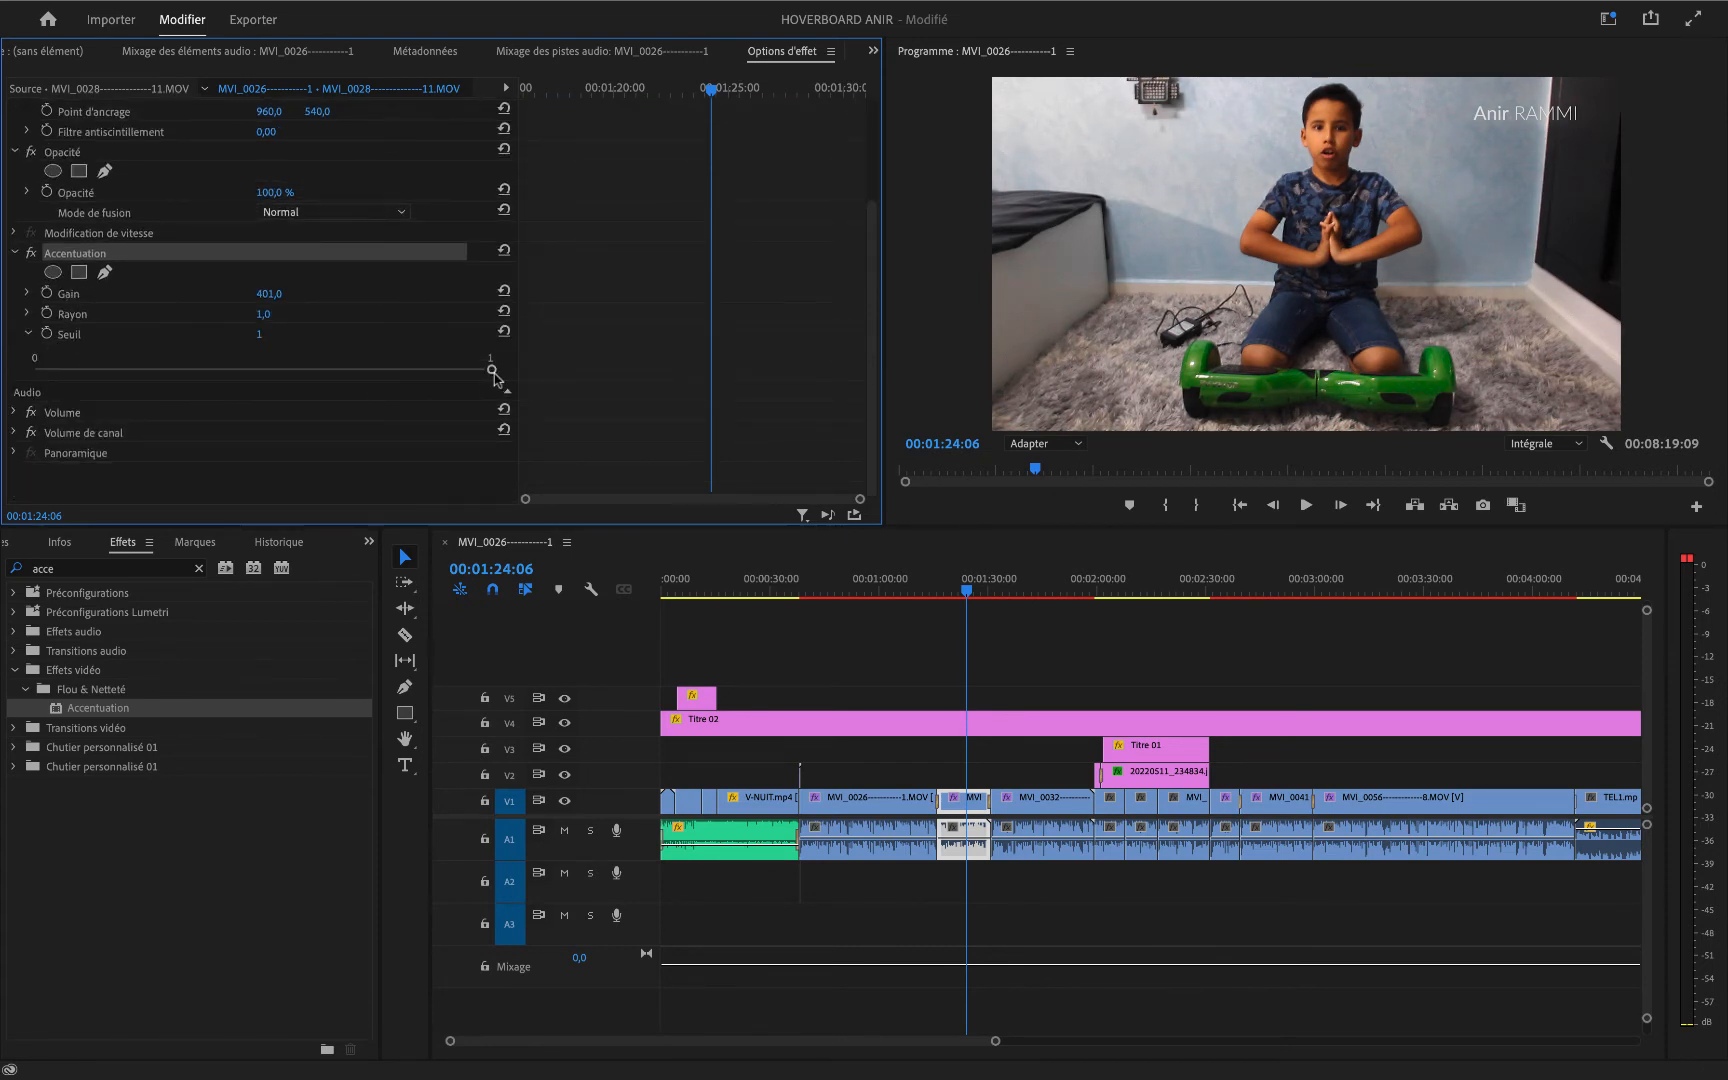
pyautogui.moveTo(465, 374); pyautogui.dragTo(226, 370)
pyautogui.click(28, 334)
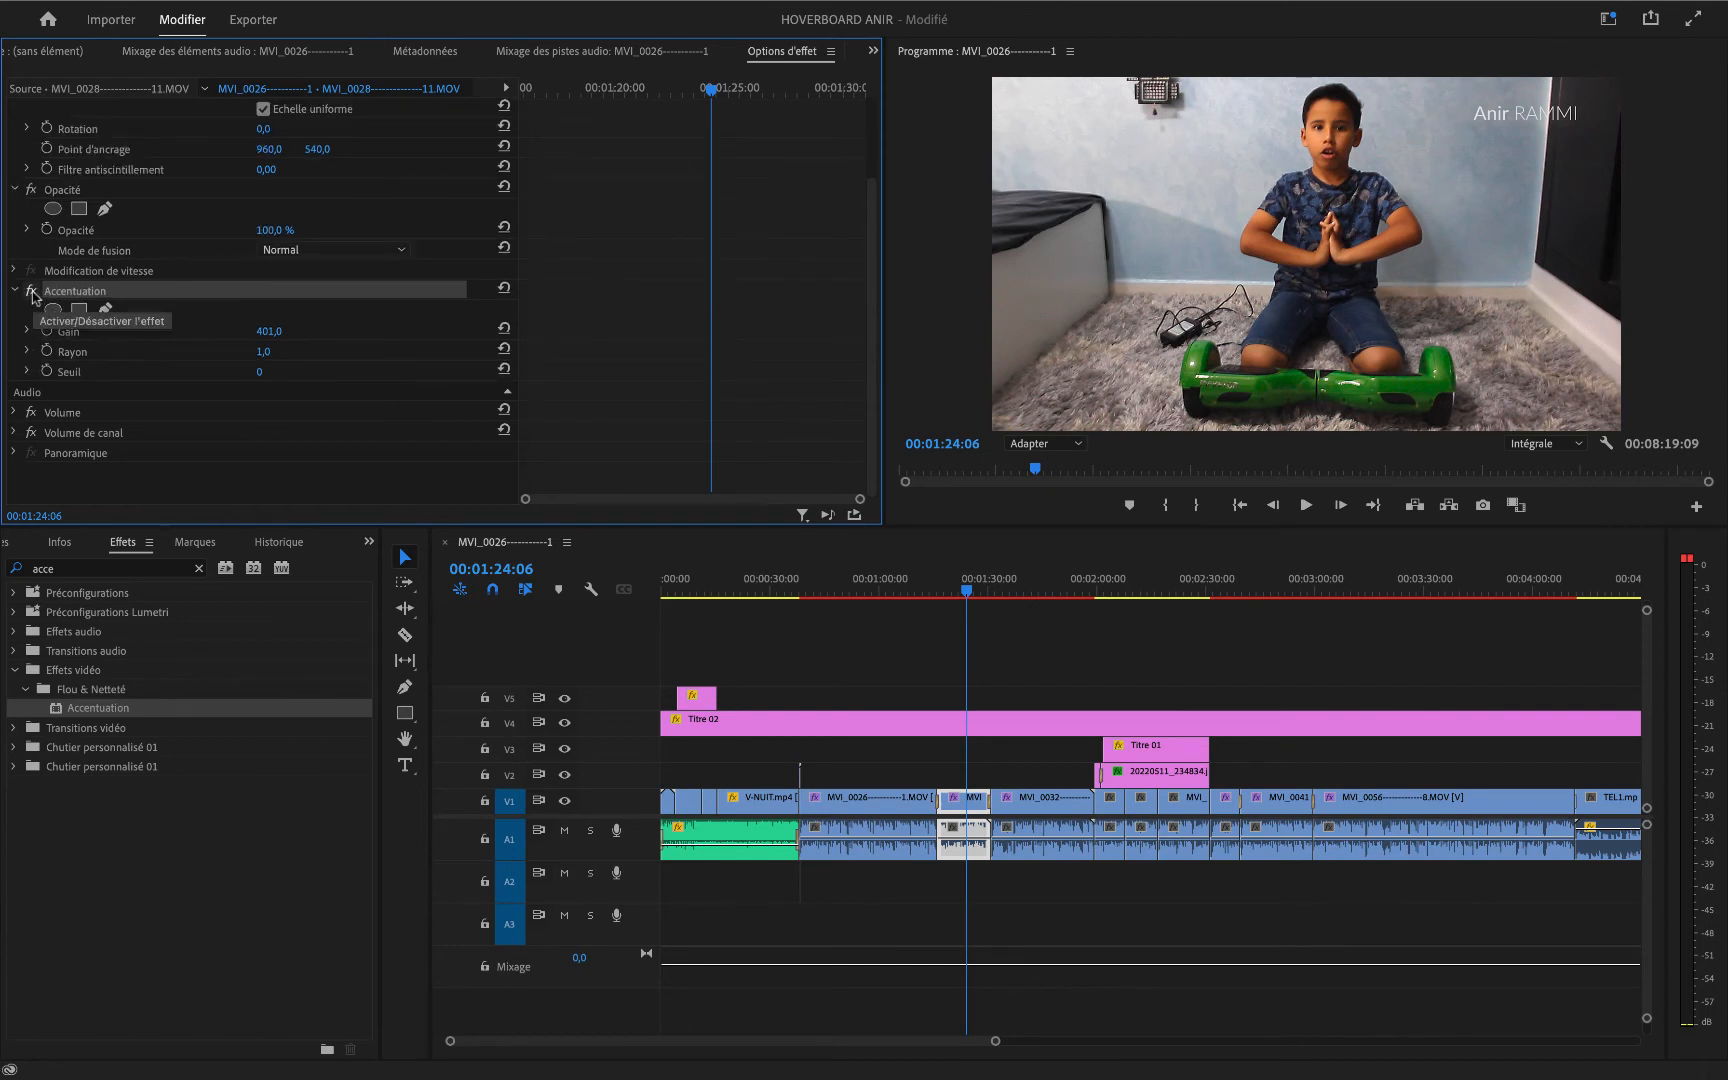
pyautogui.click(33, 293)
pyautogui.click(33, 293)
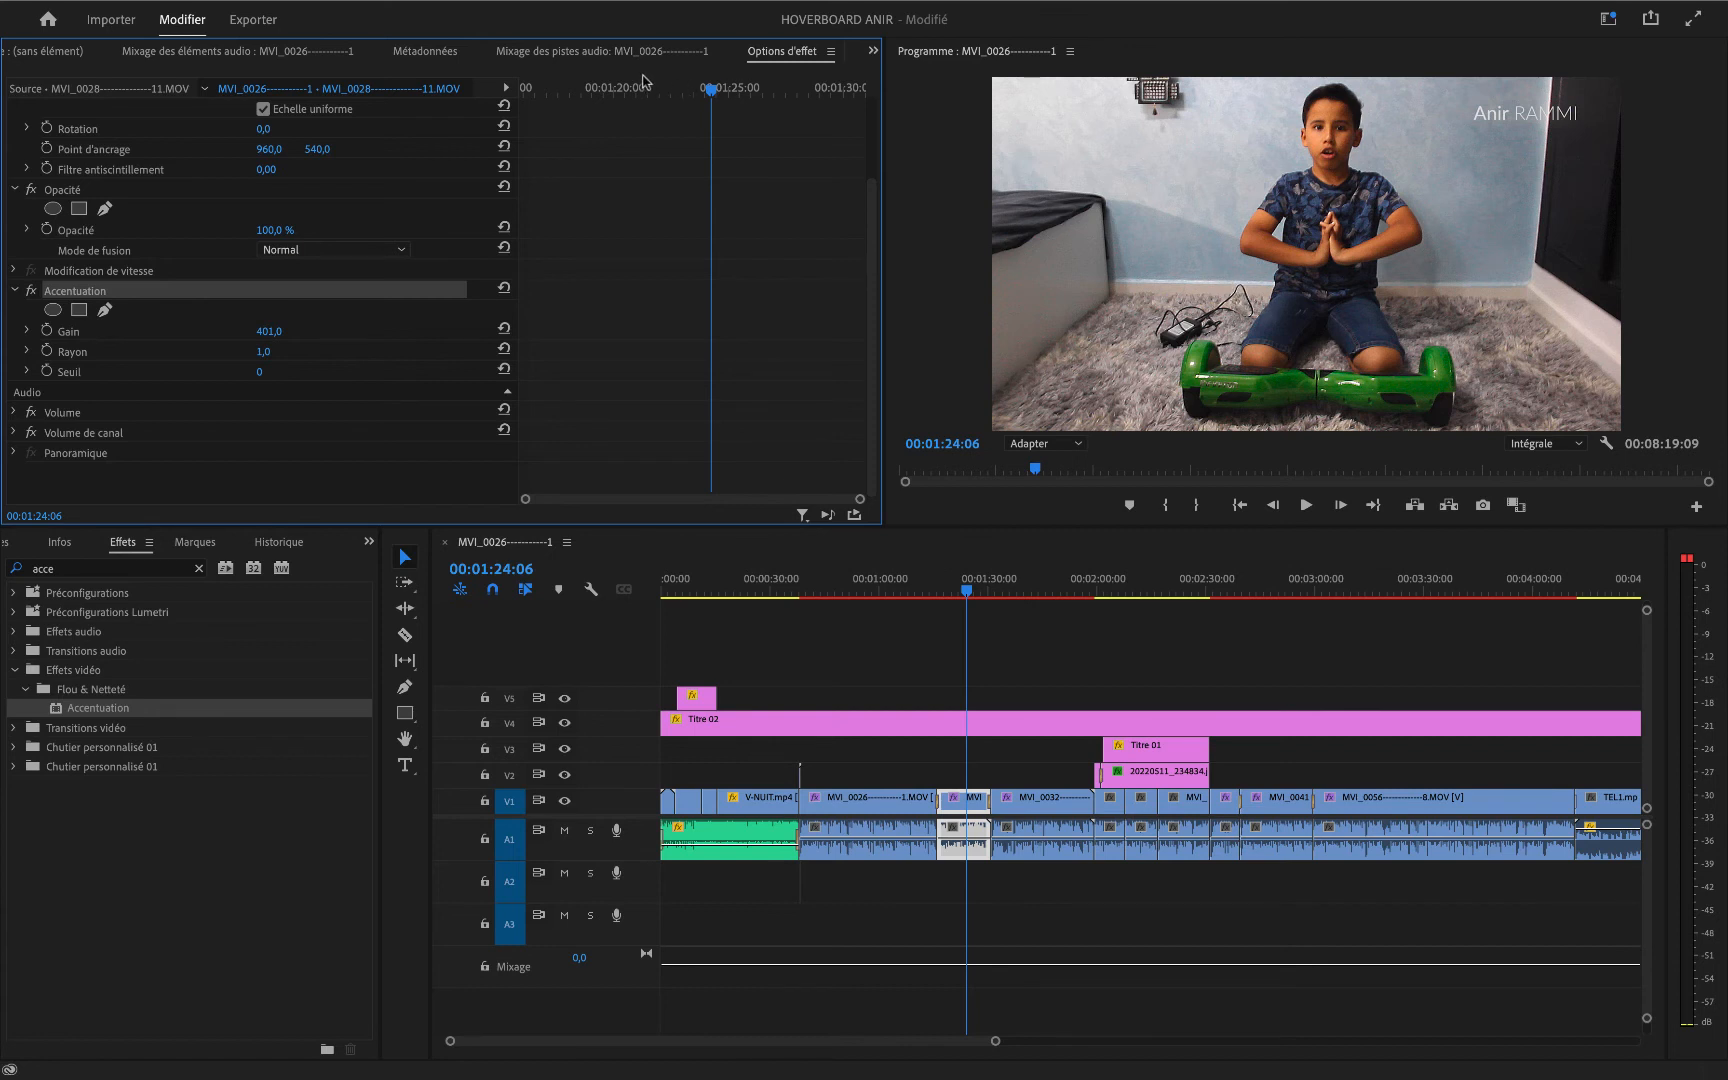
# - Switch to the Couleur workspace
pyautogui.moveTo(796, 1)
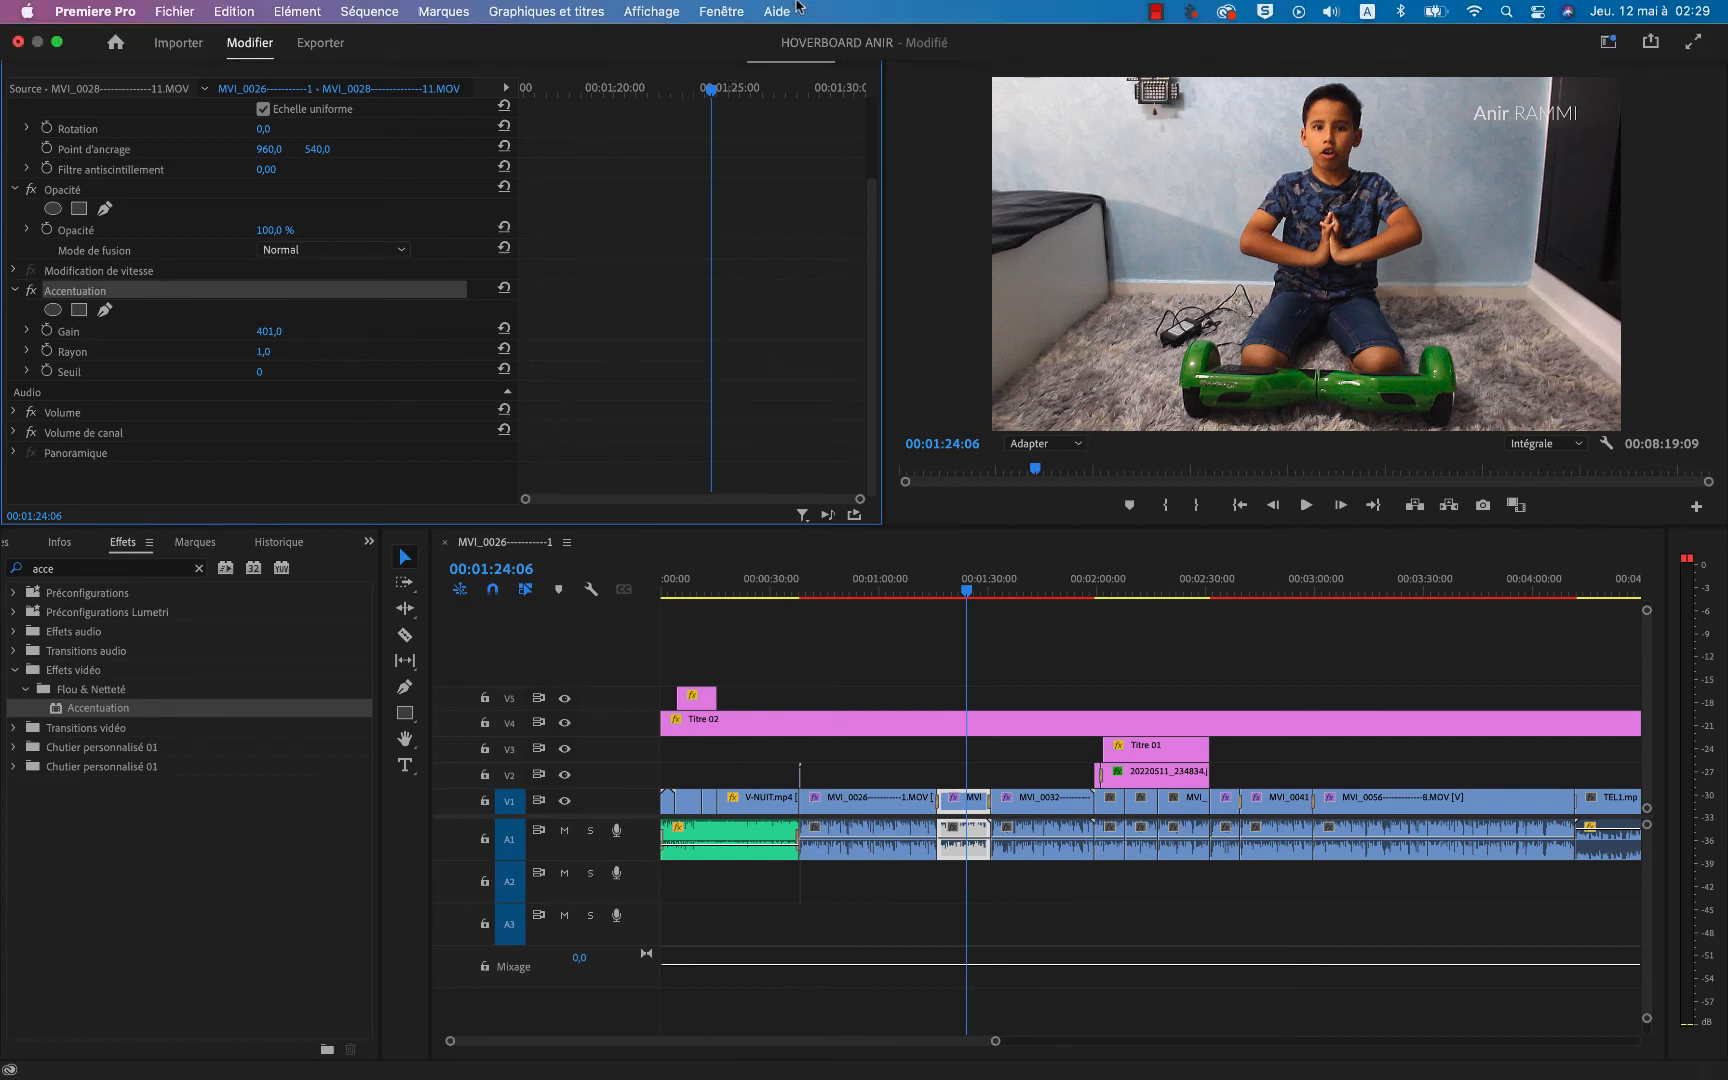
pyautogui.click(660, 12)
pyautogui.moveTo(748, 12)
pyautogui.moveTo(748, 40)
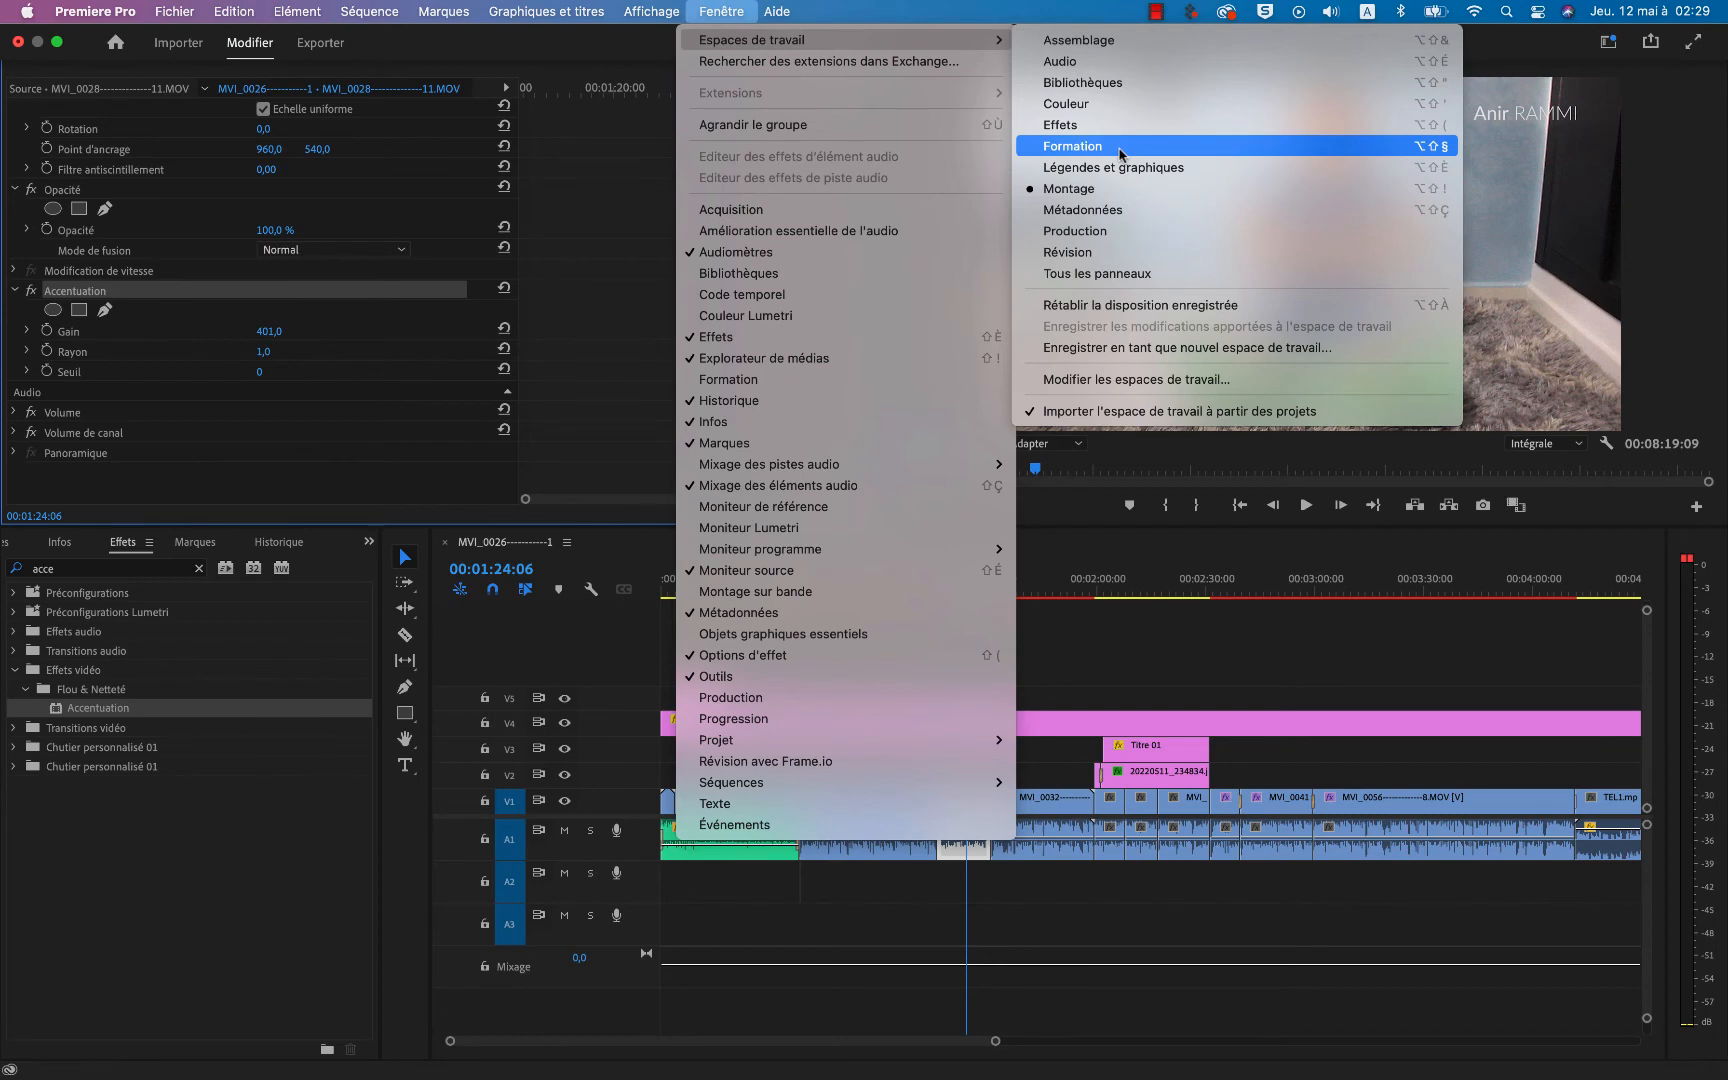
pyautogui.click(1081, 110)
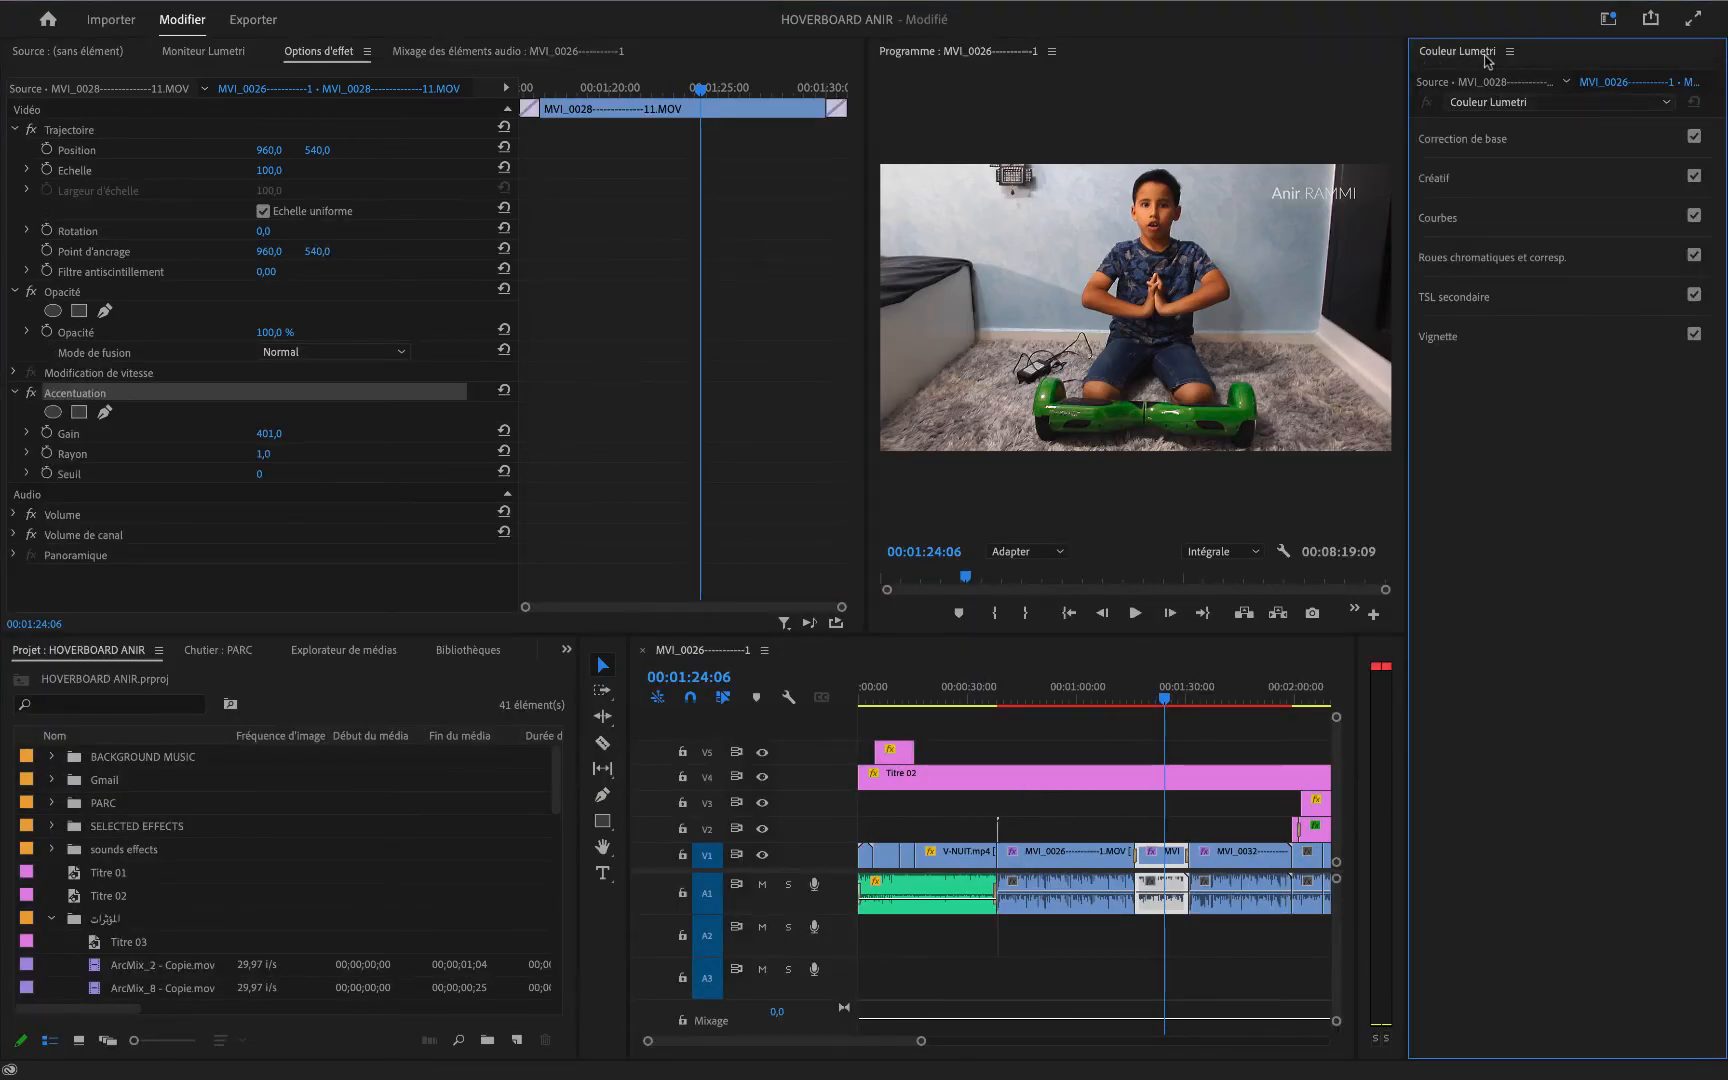
pyautogui.moveTo(1049, 3)
pyautogui.click(721, 11)
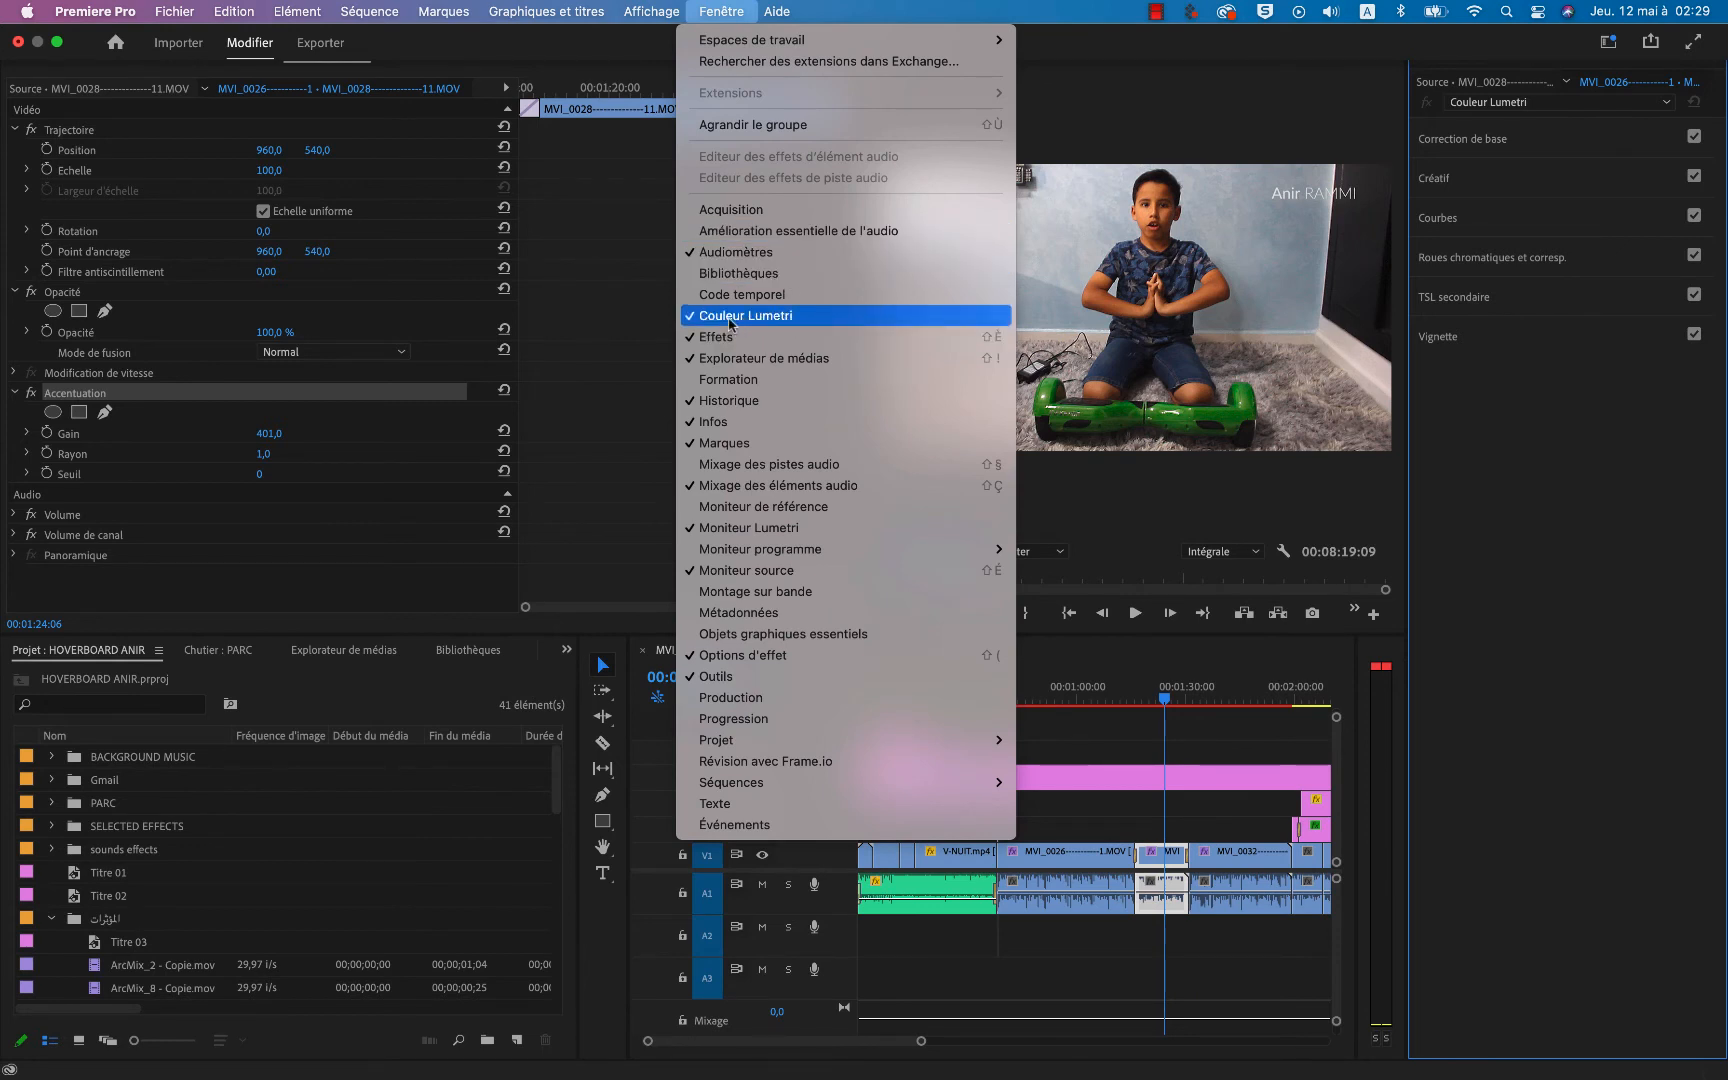
pyautogui.click(1241, 245)
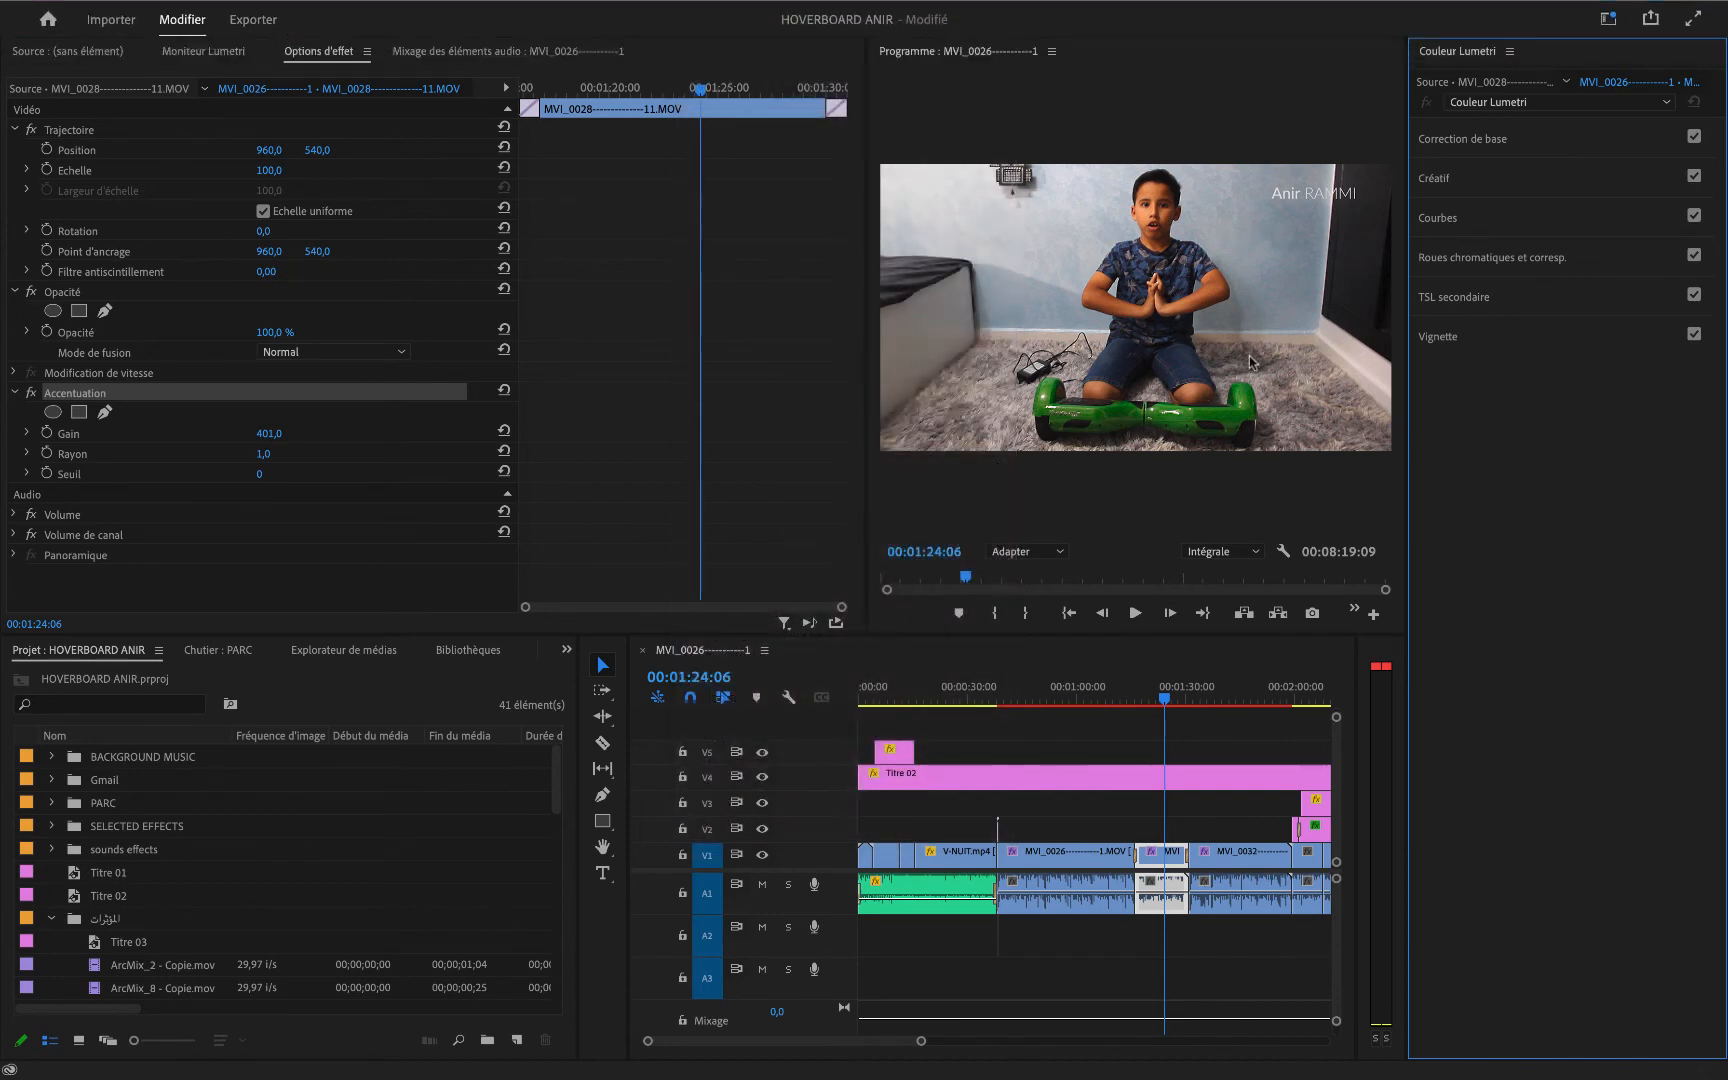
# - Set the Exposition of the selected V1 clip to 1,0 in Lumetri's Correction de base
pyautogui.click(1168, 858)
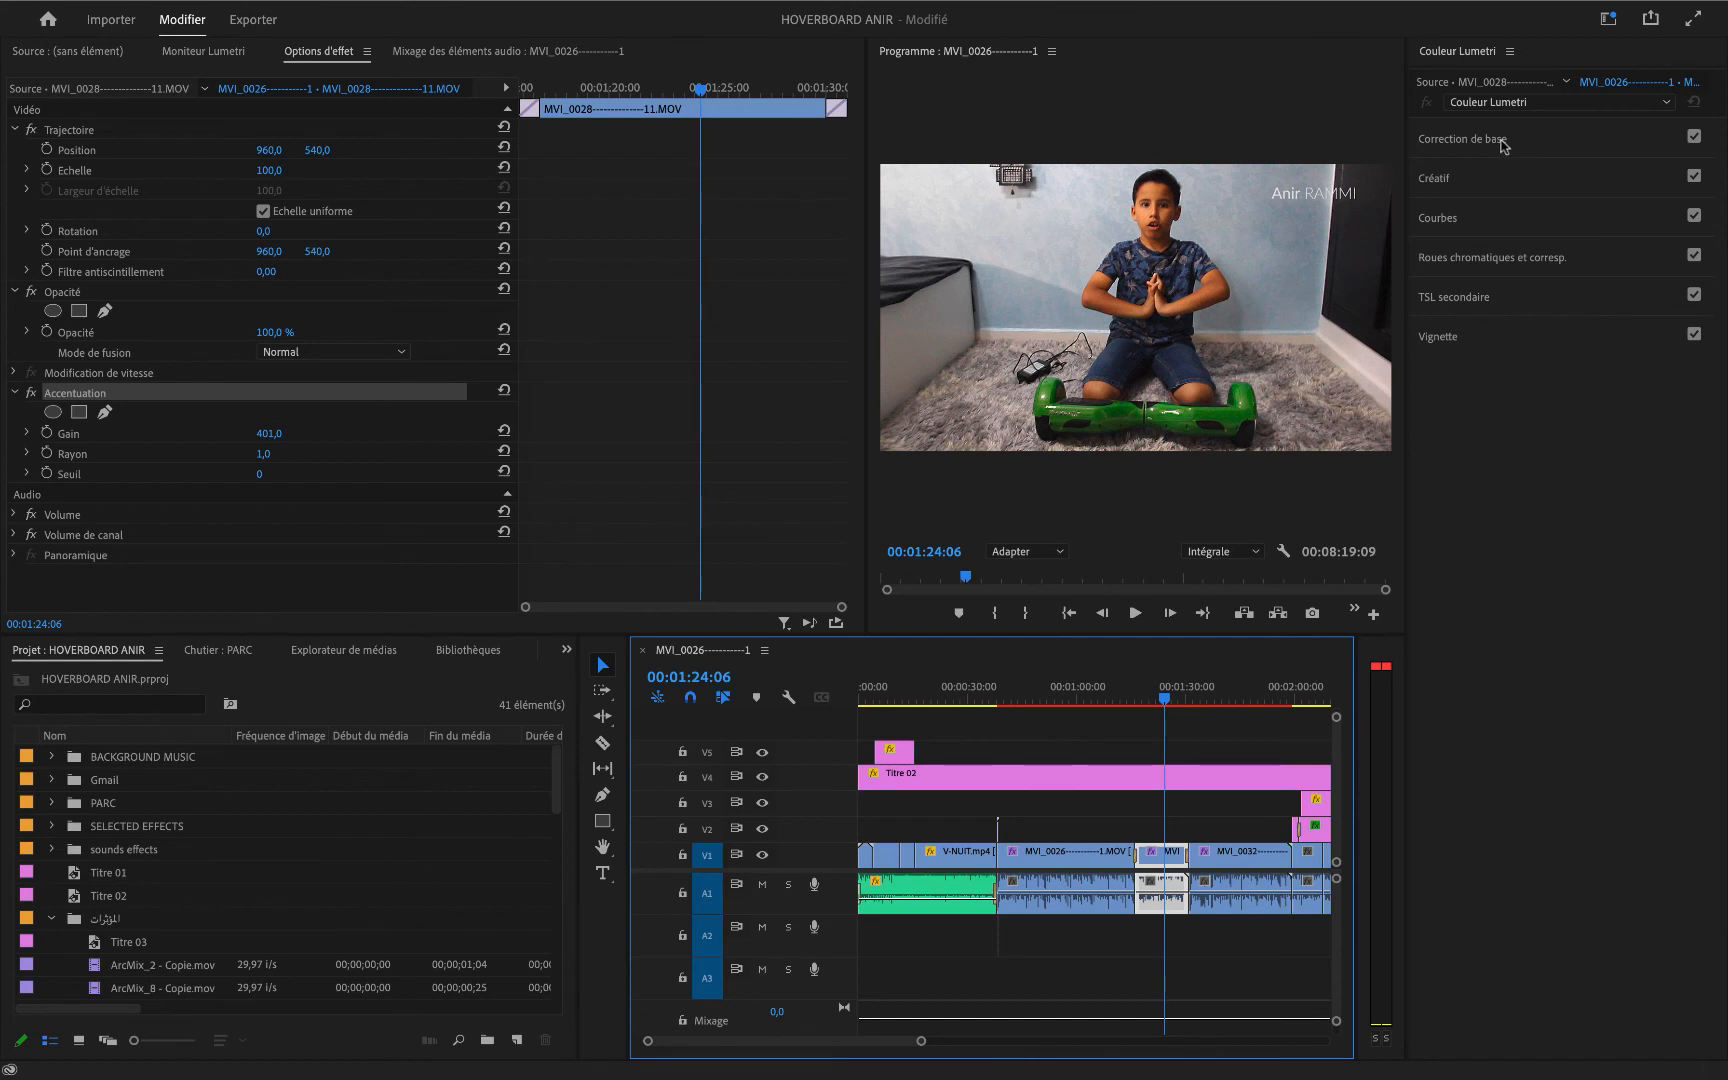
pyautogui.click(1462, 139)
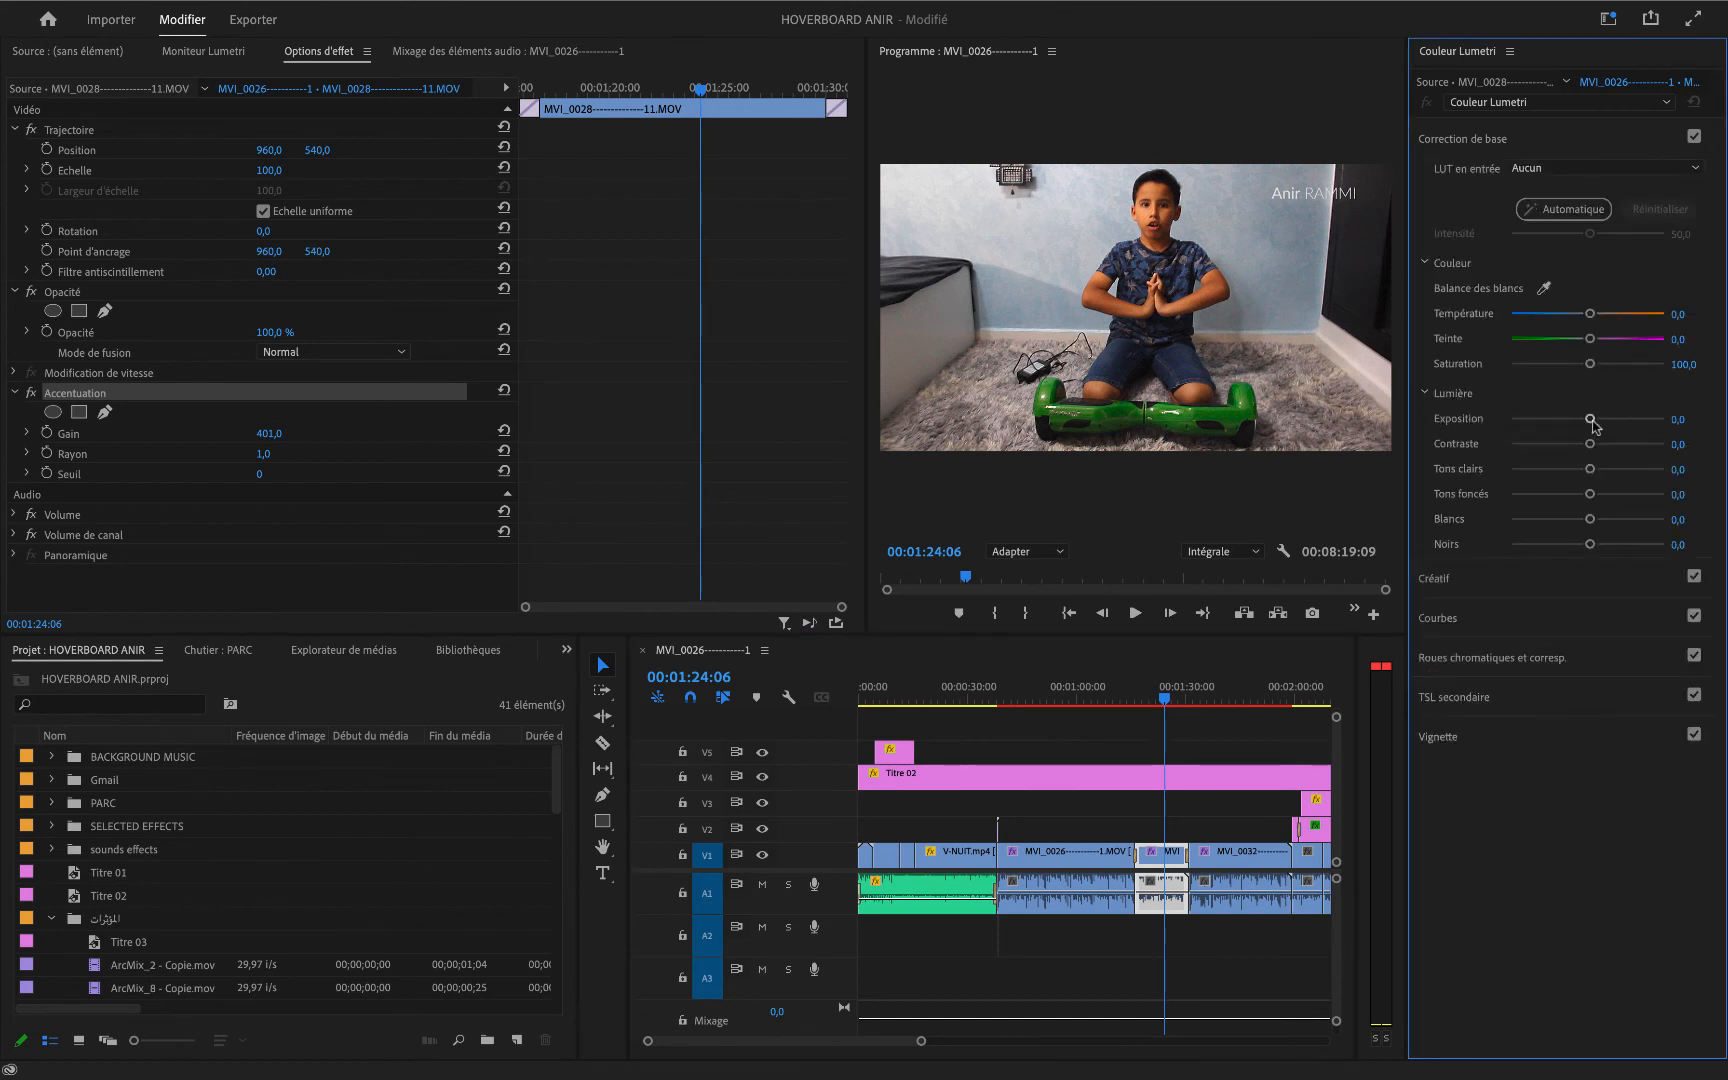
pyautogui.moveTo(1590, 419); pyautogui.dragTo(1604, 425)
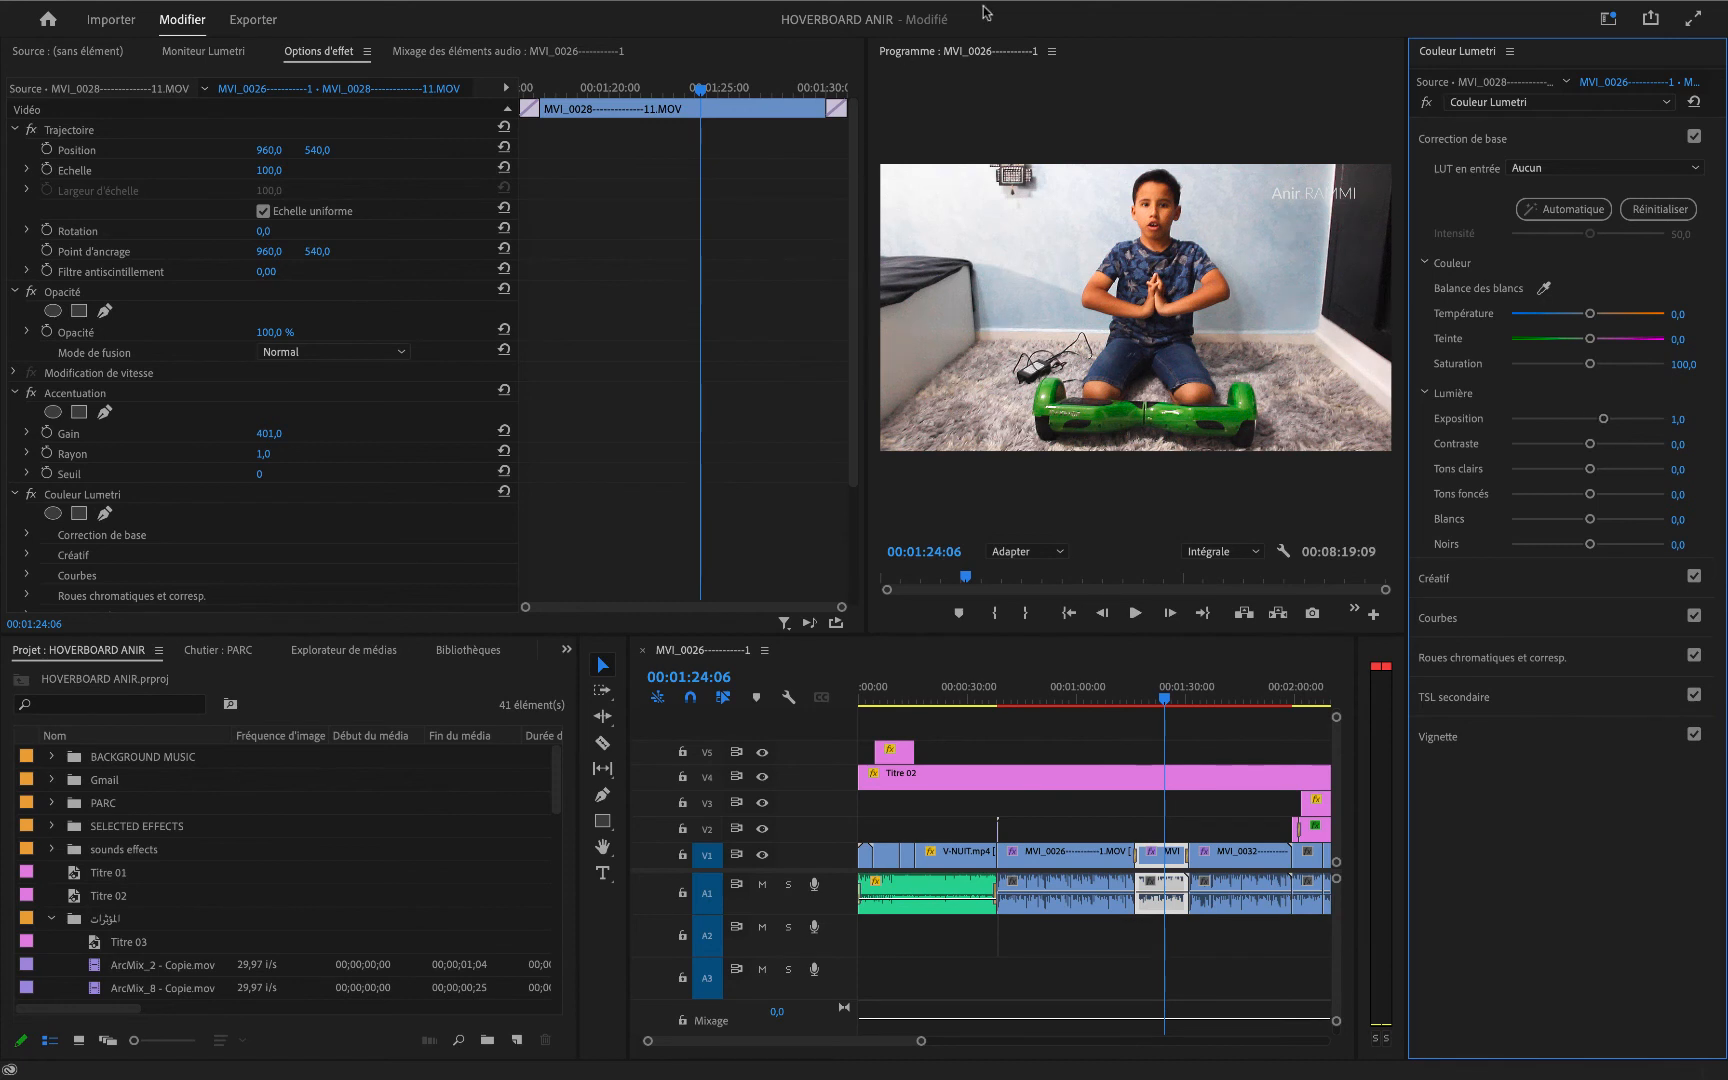
# - Switch to the Montage workspace
pyautogui.moveTo(930, 4)
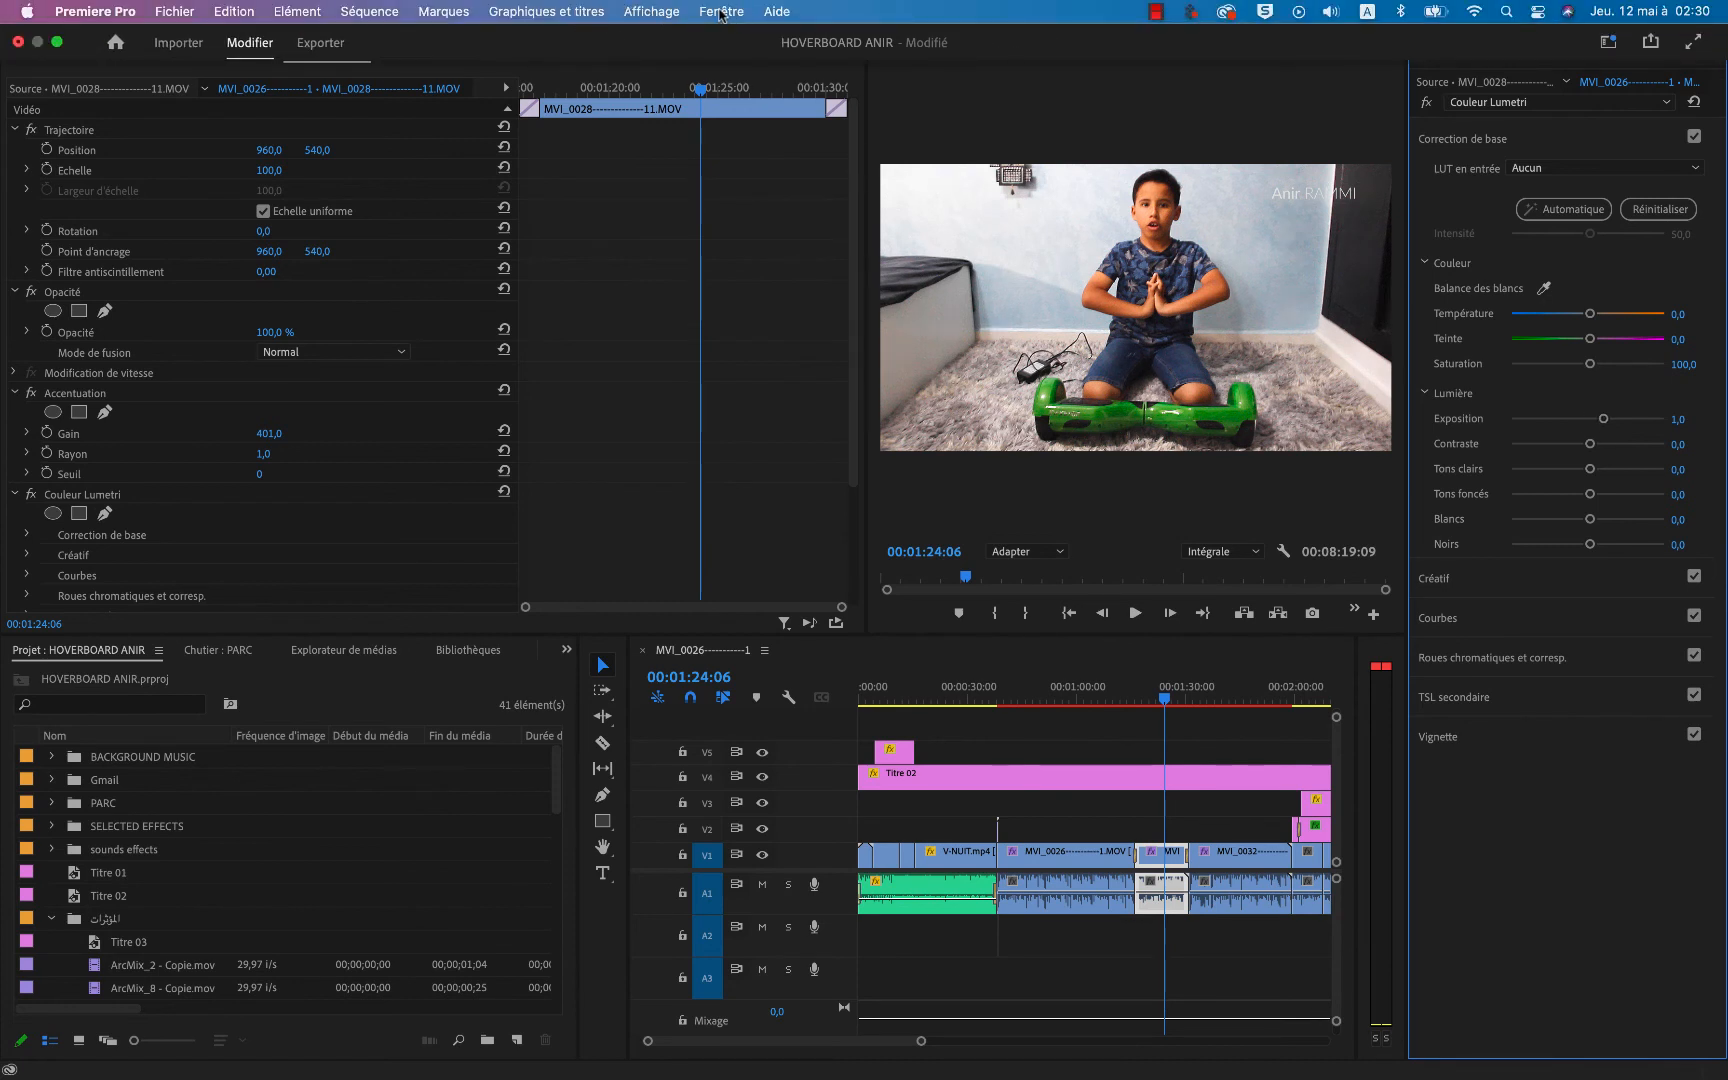
pyautogui.click(721, 12)
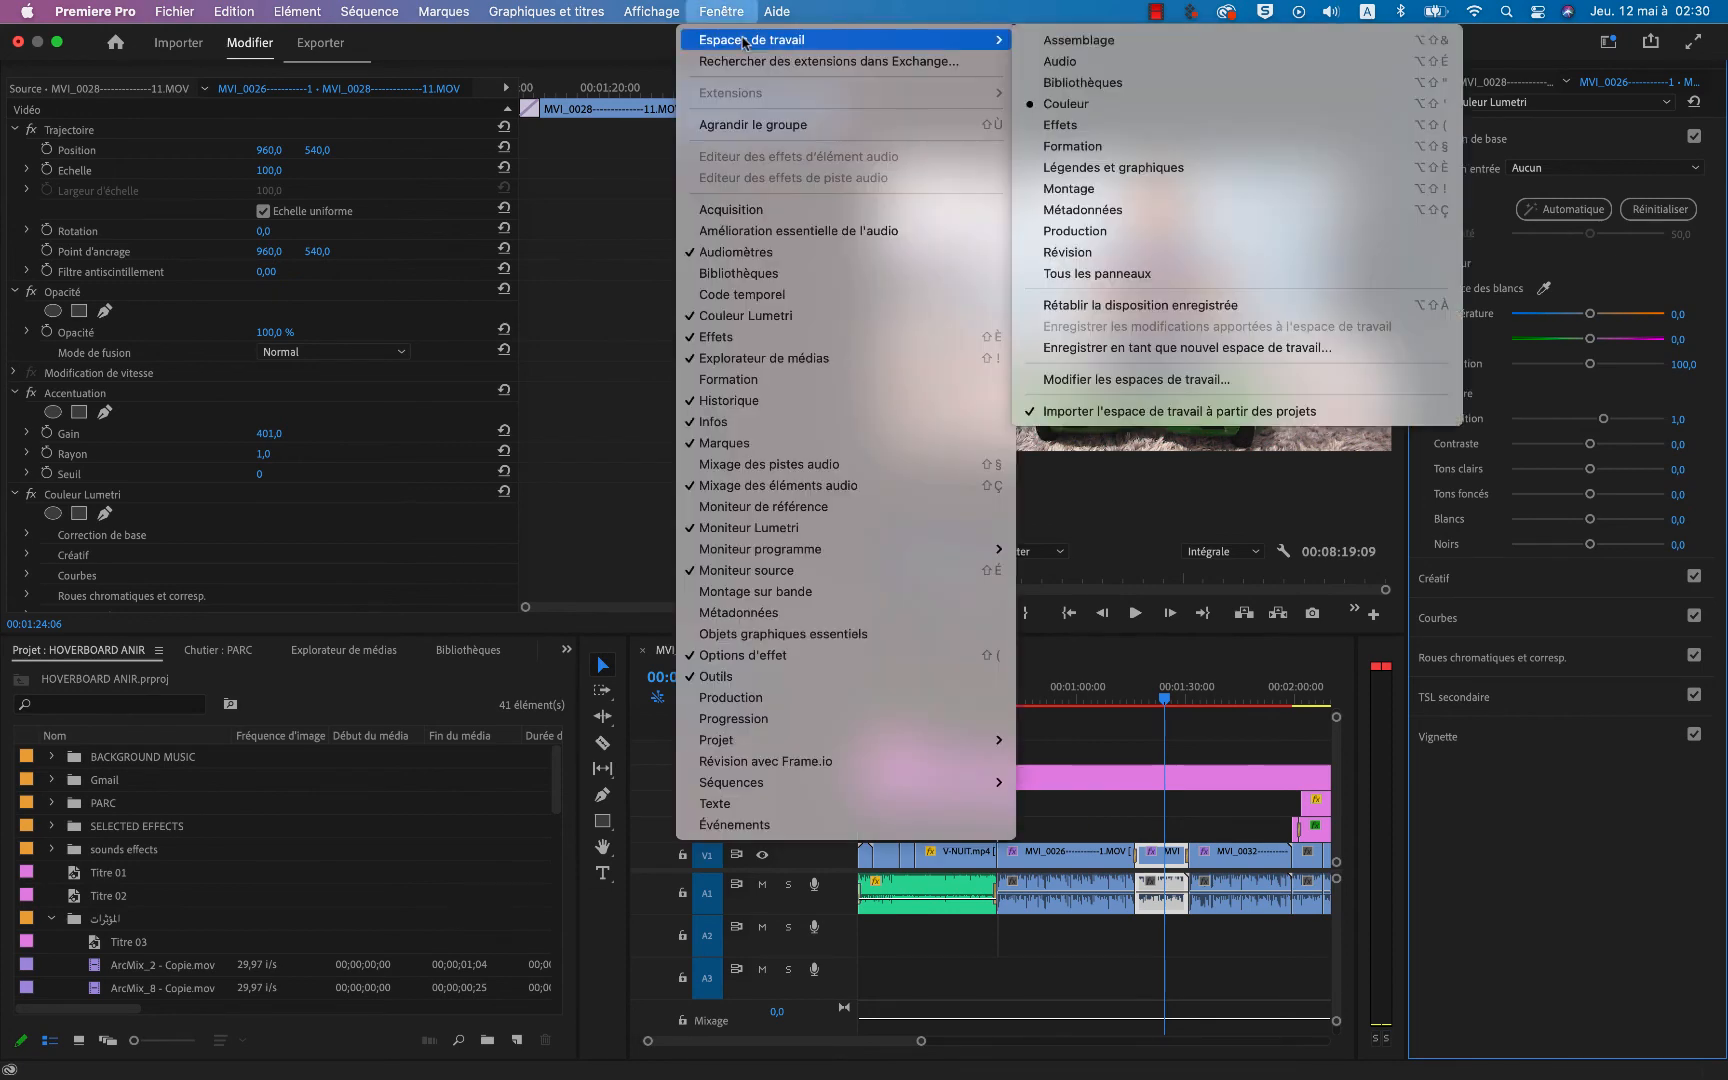
pyautogui.click(1088, 189)
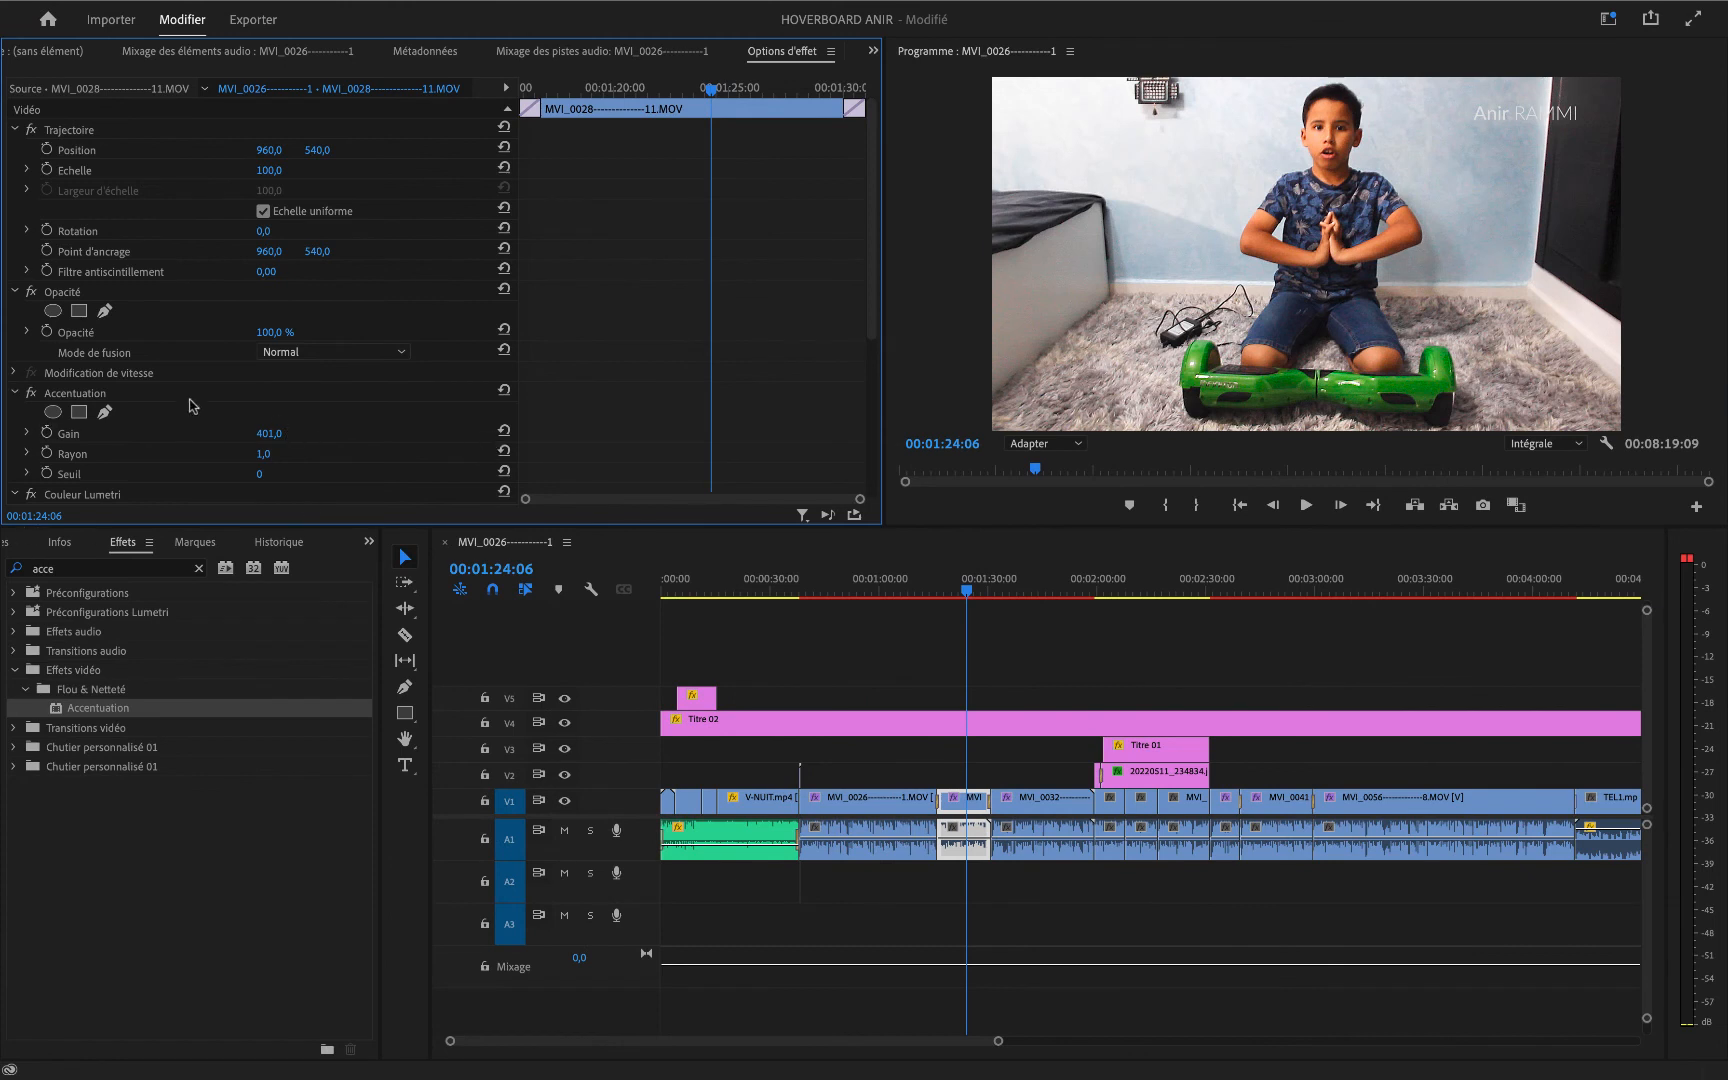
# - Collapse the Couleur Lumetri and Accentuation settings in the clip's effect options
pyautogui.scroll(-5, 178, 402)
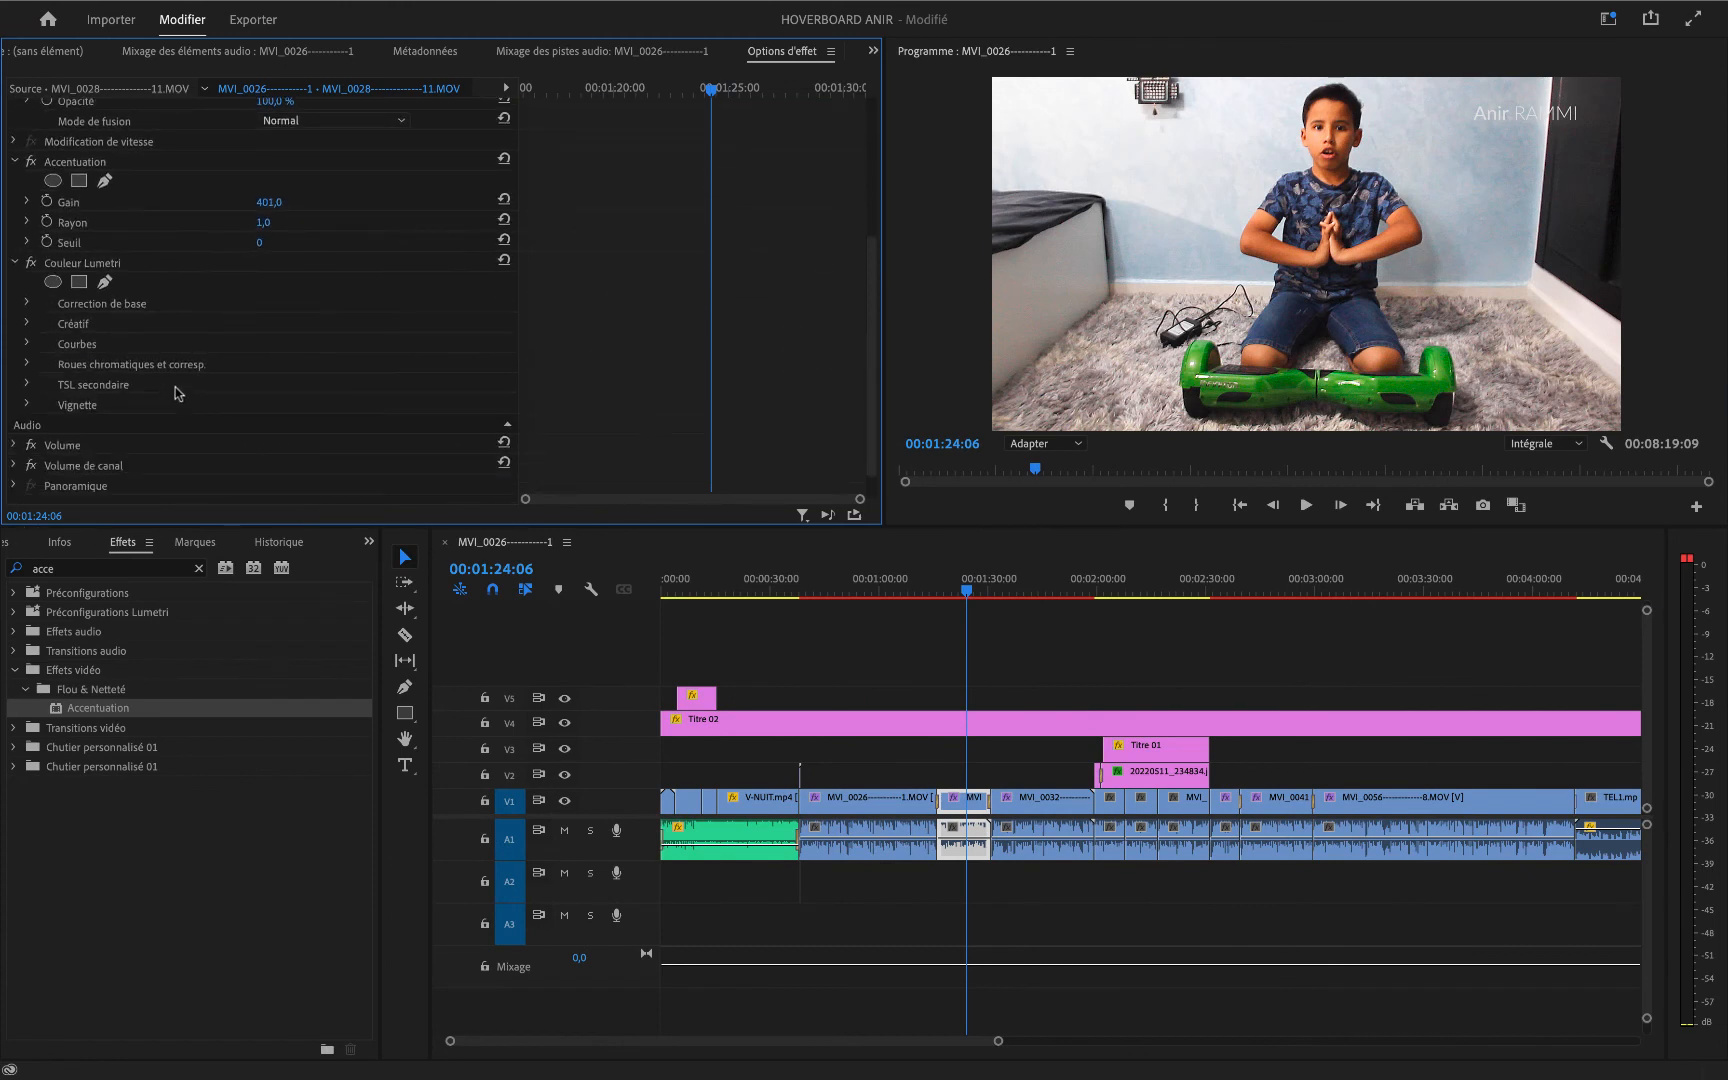
pyautogui.scroll(-1, 178, 394)
pyautogui.click(17, 245)
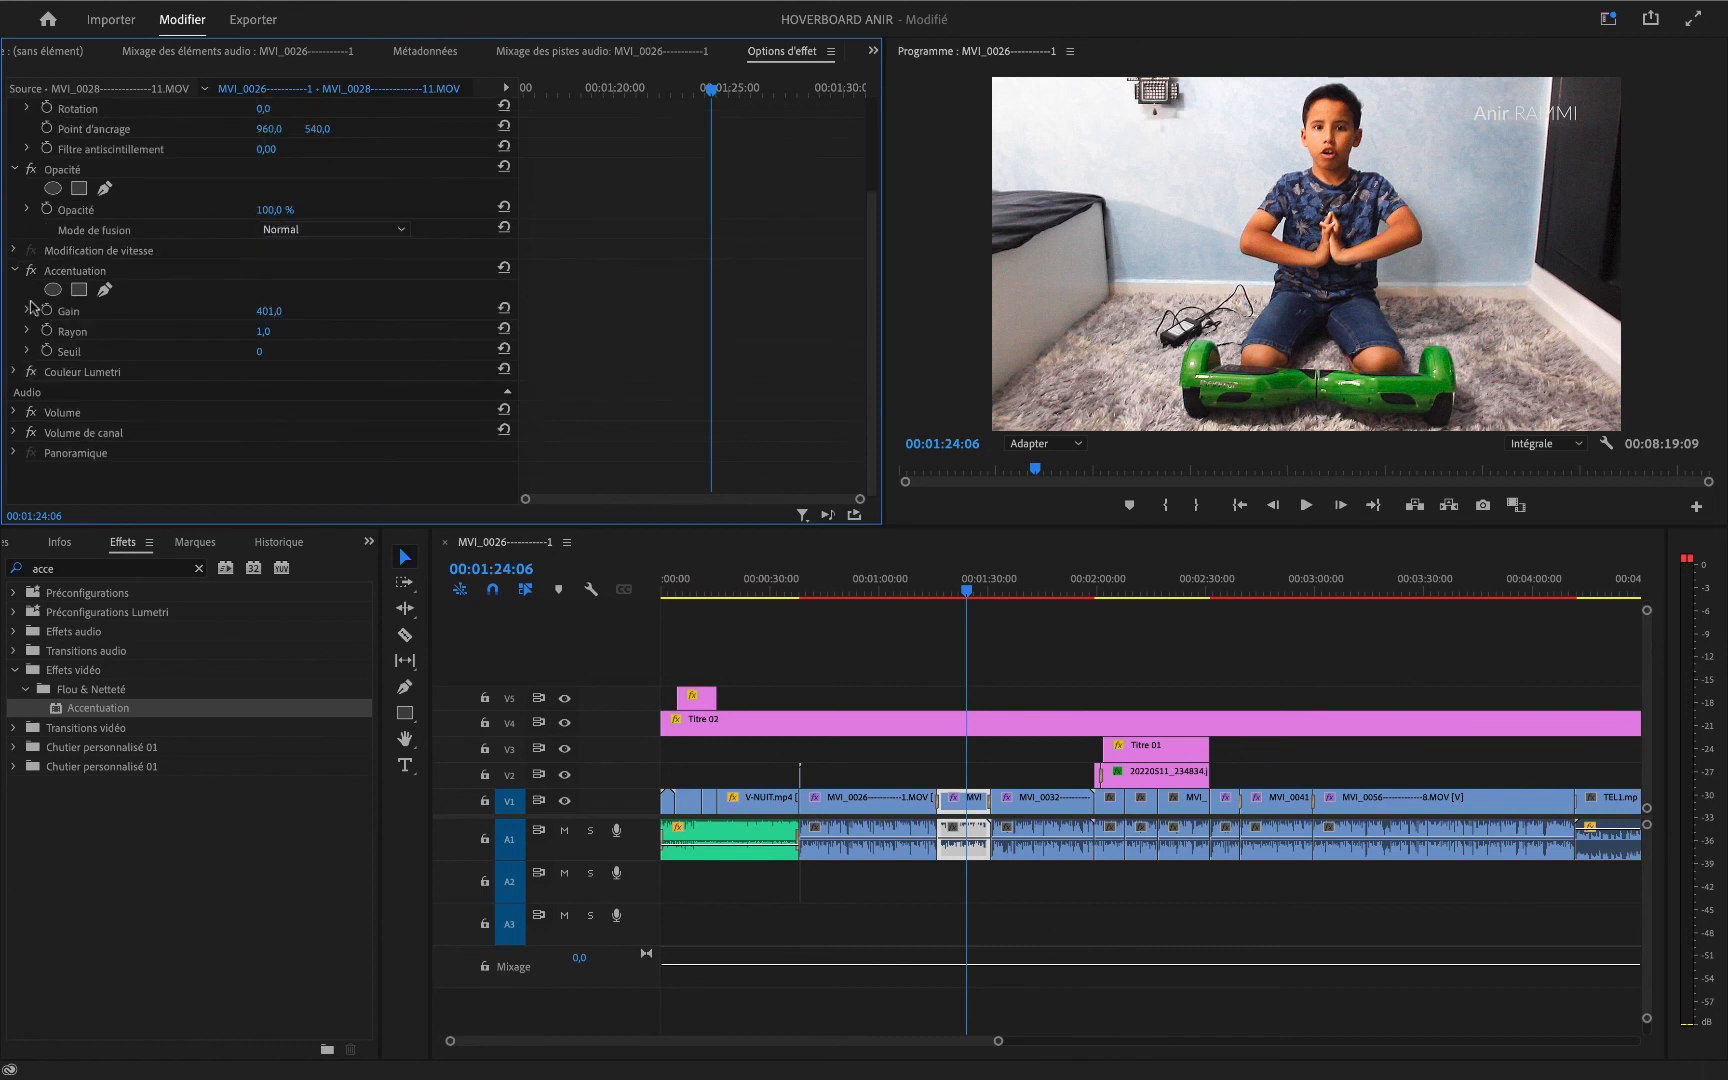
pyautogui.click(16, 271)
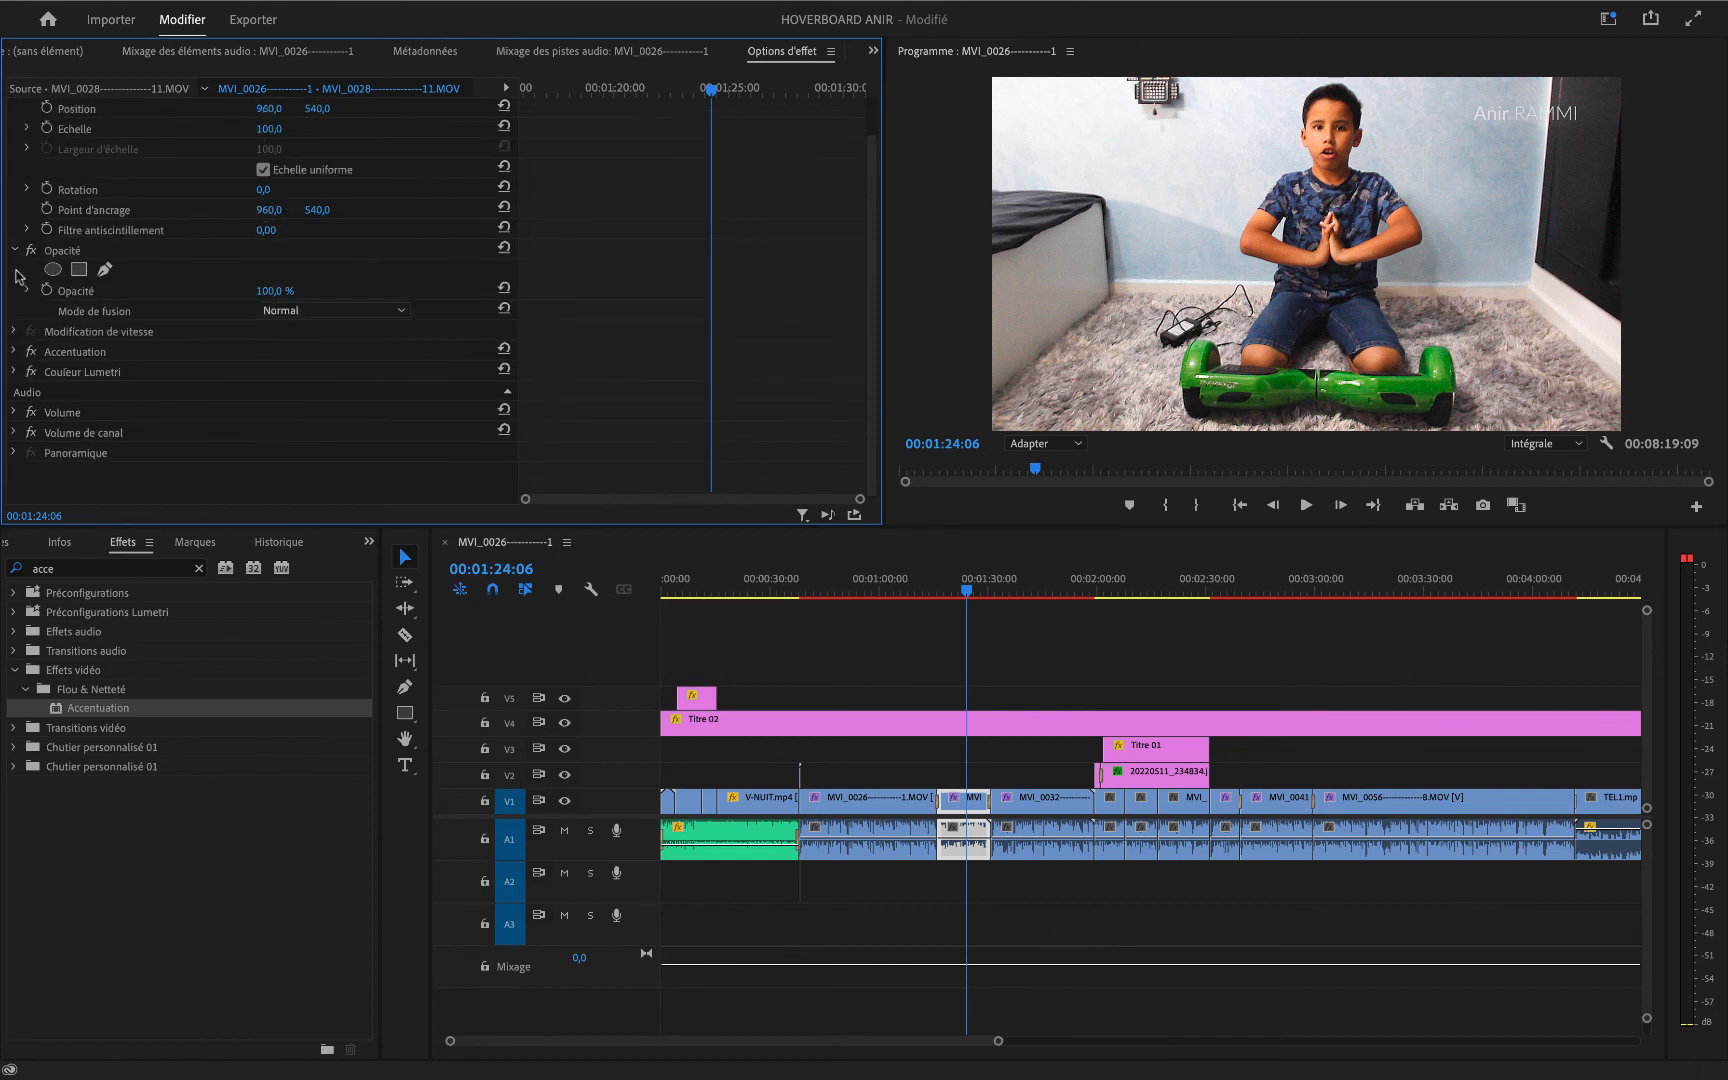
# - Compare the picture with the Accentuation and Couleur Lumetri effects disabled and enabled, leaving both enabled
pyautogui.click(70, 354)
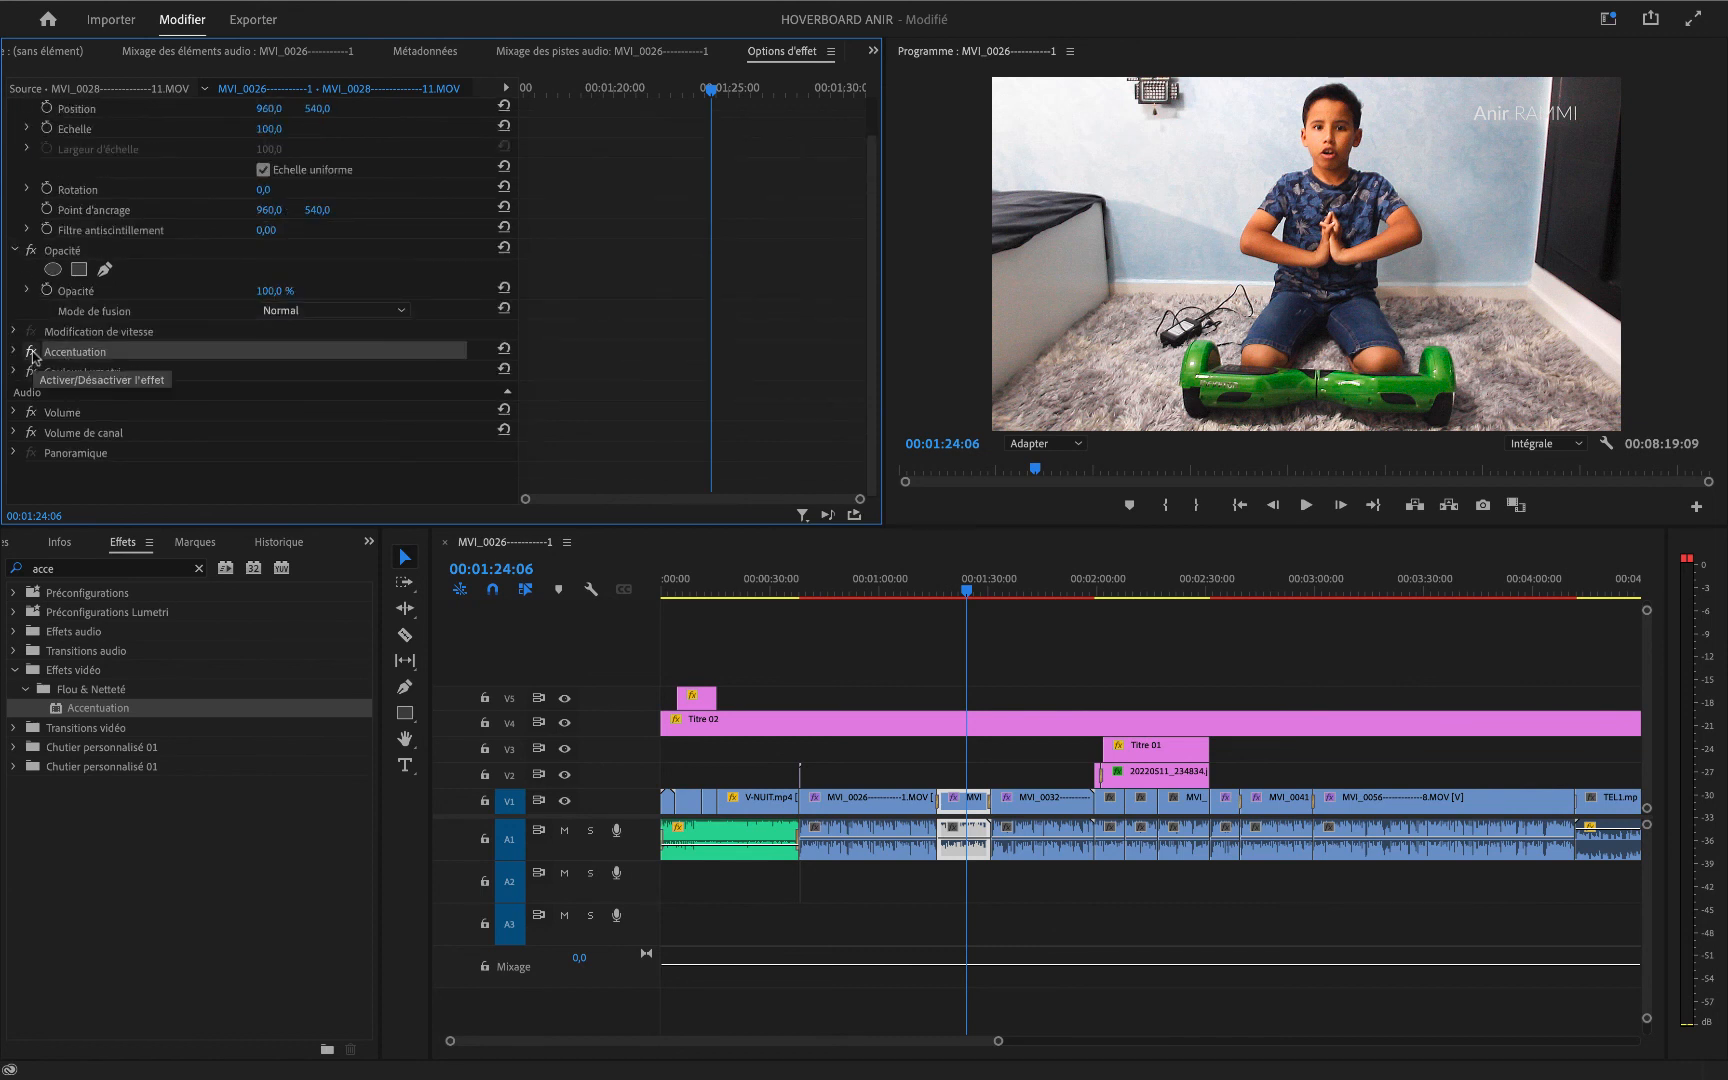
pyautogui.click(31, 352)
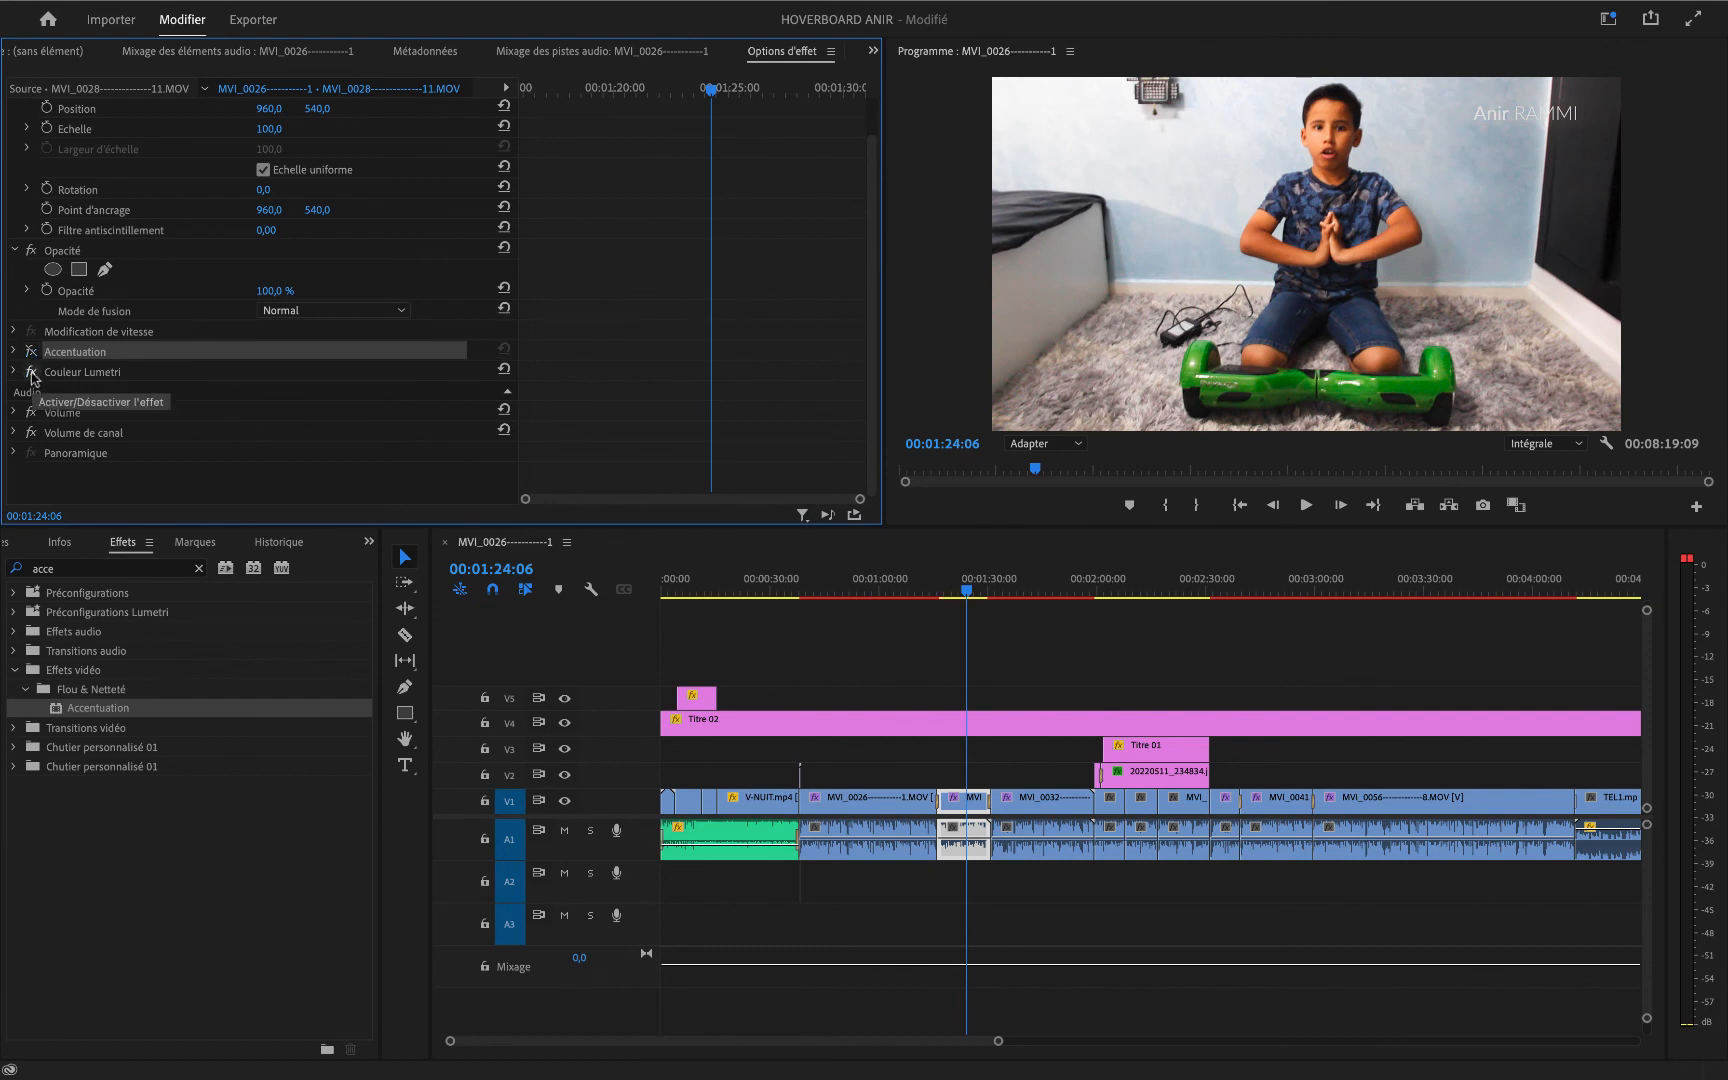
pyautogui.click(31, 372)
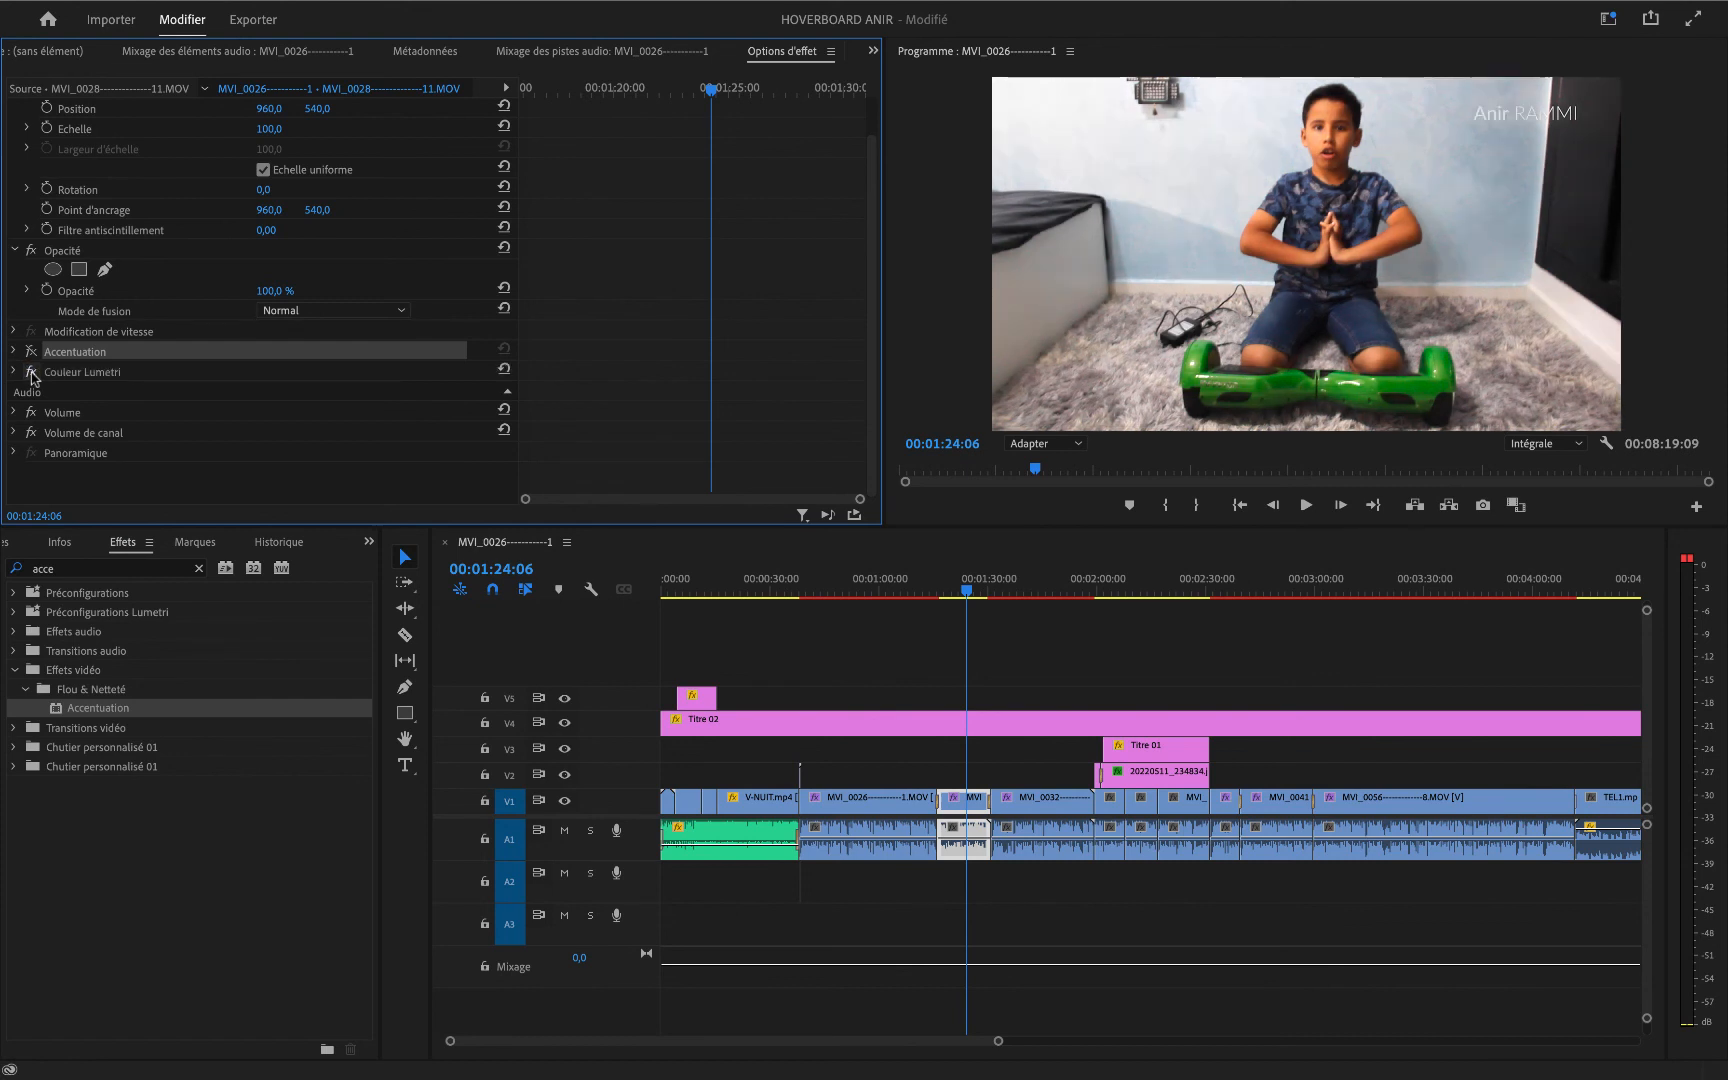
pyautogui.click(31, 372)
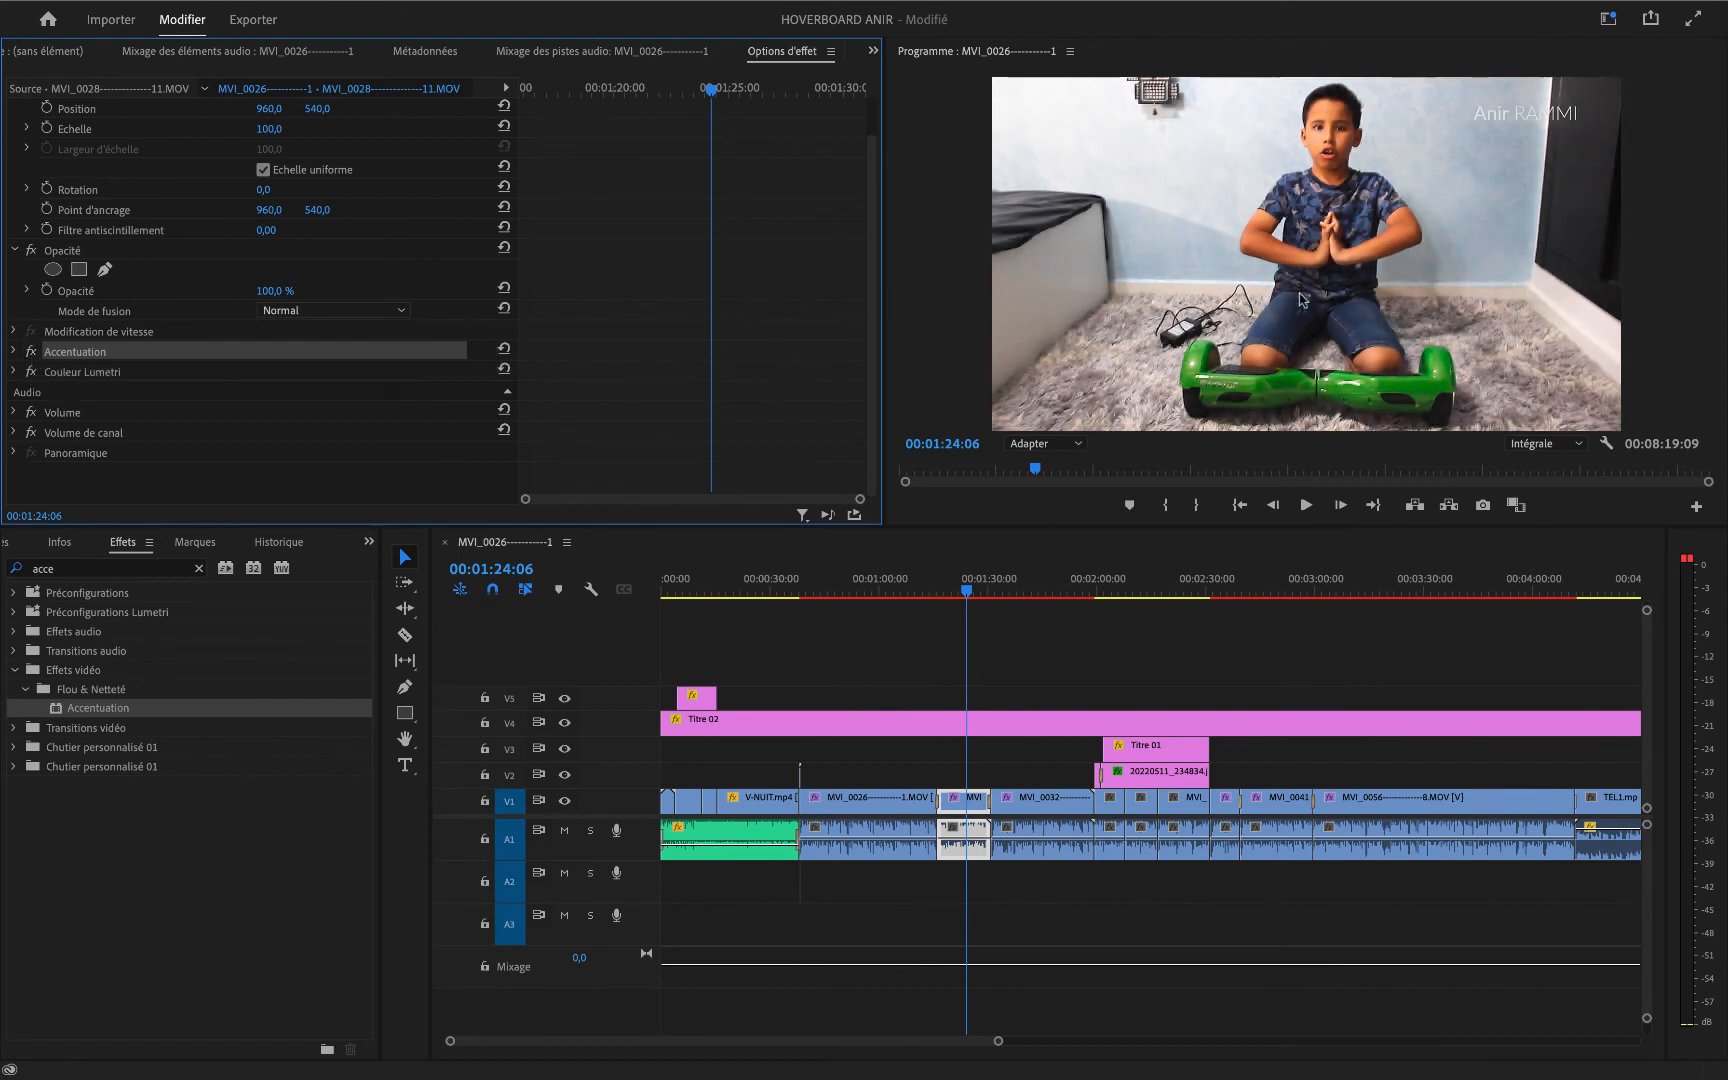